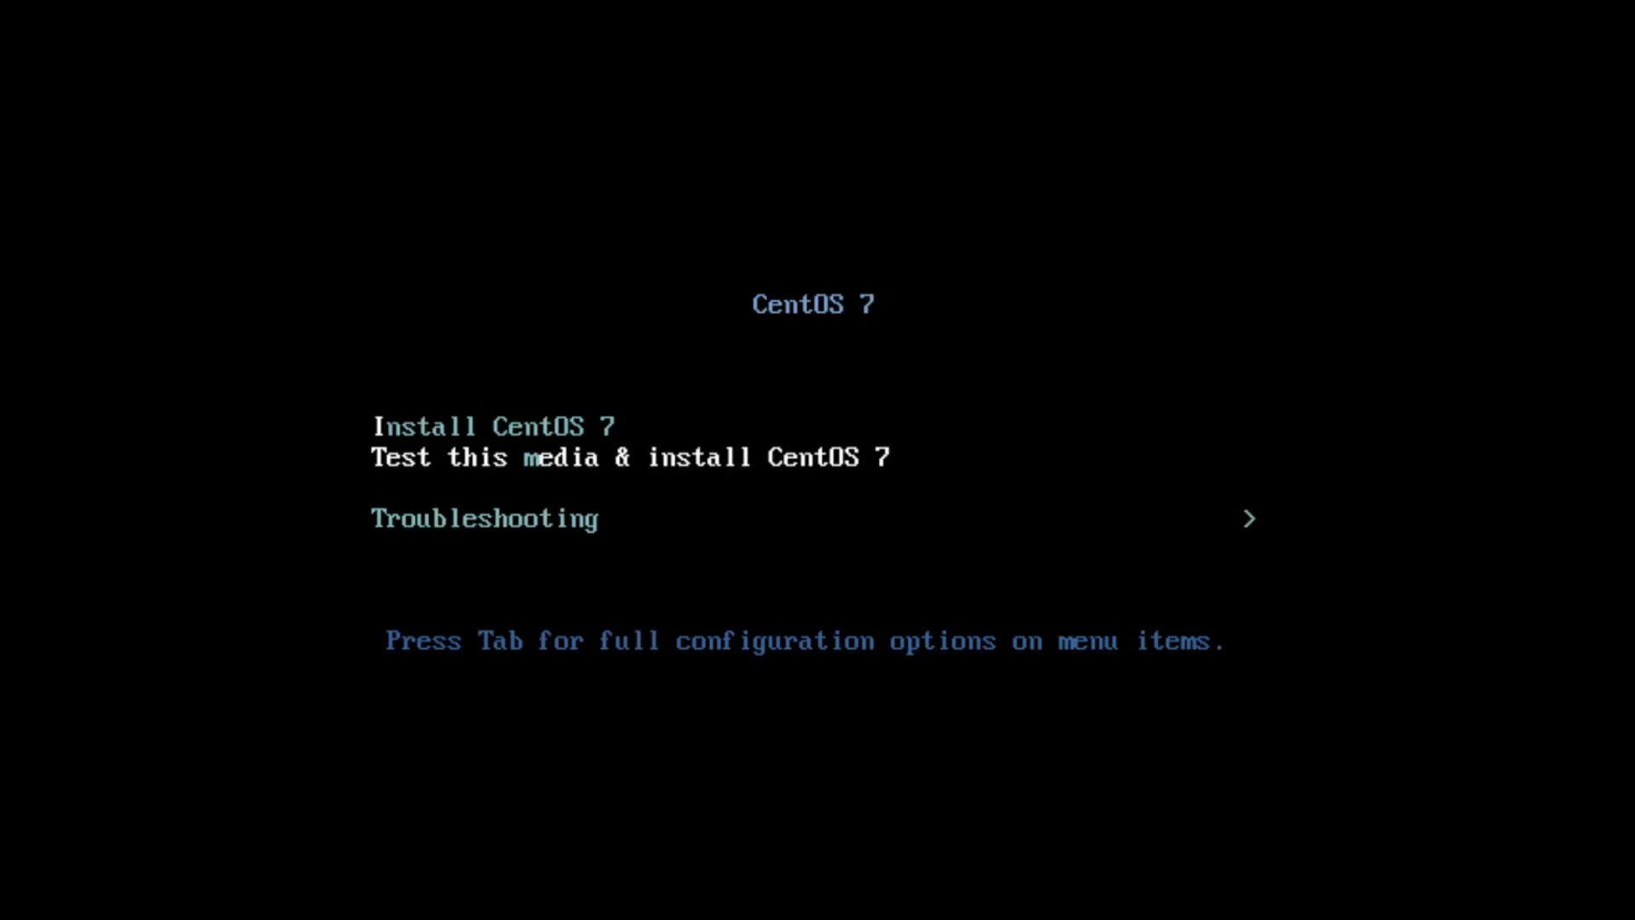
# Highlight 'Install CentOS 7' in the boot menu and boot the installer
pyautogui.press('Up')
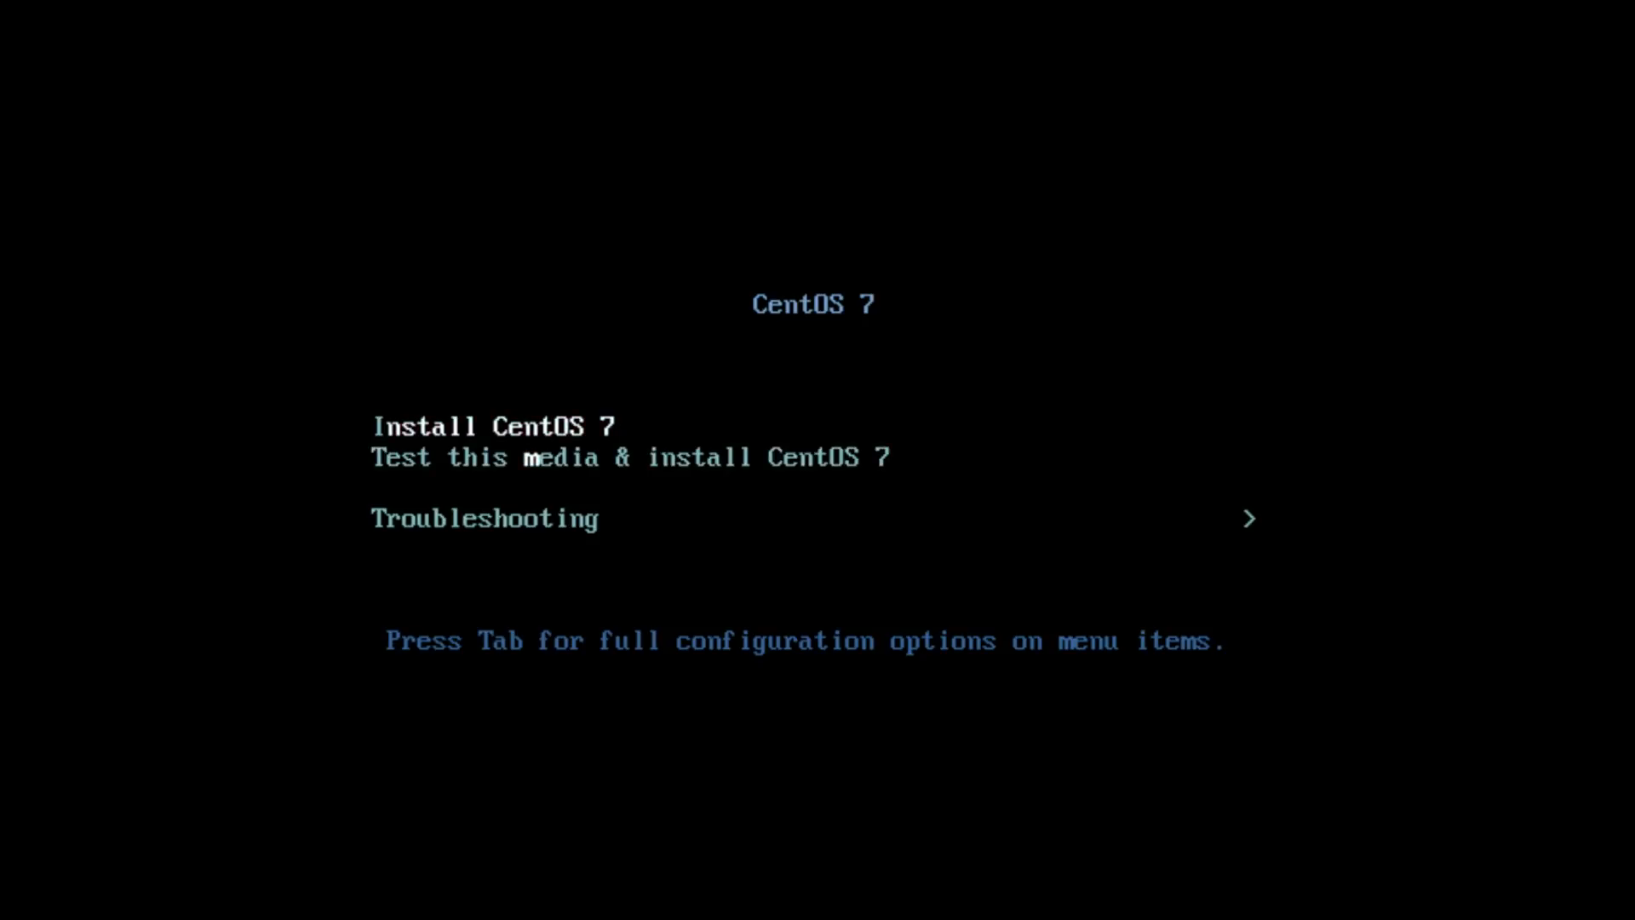
pyautogui.press('Down')
pyautogui.press('Down')
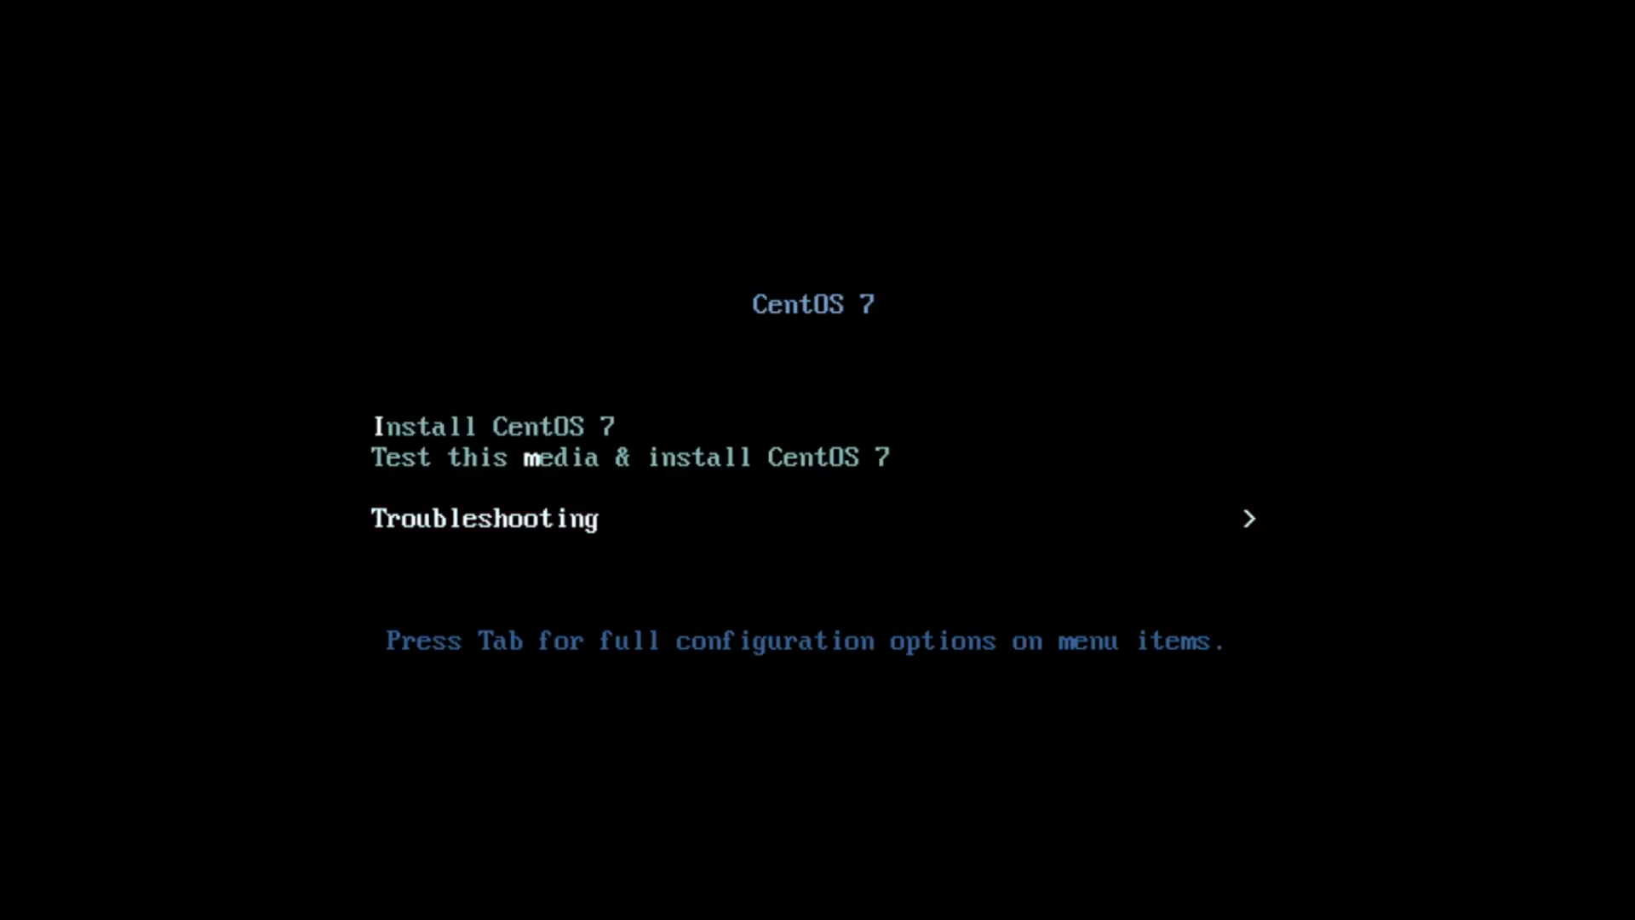
pyautogui.press('Up')
pyautogui.press('Up')
pyautogui.press('Return')
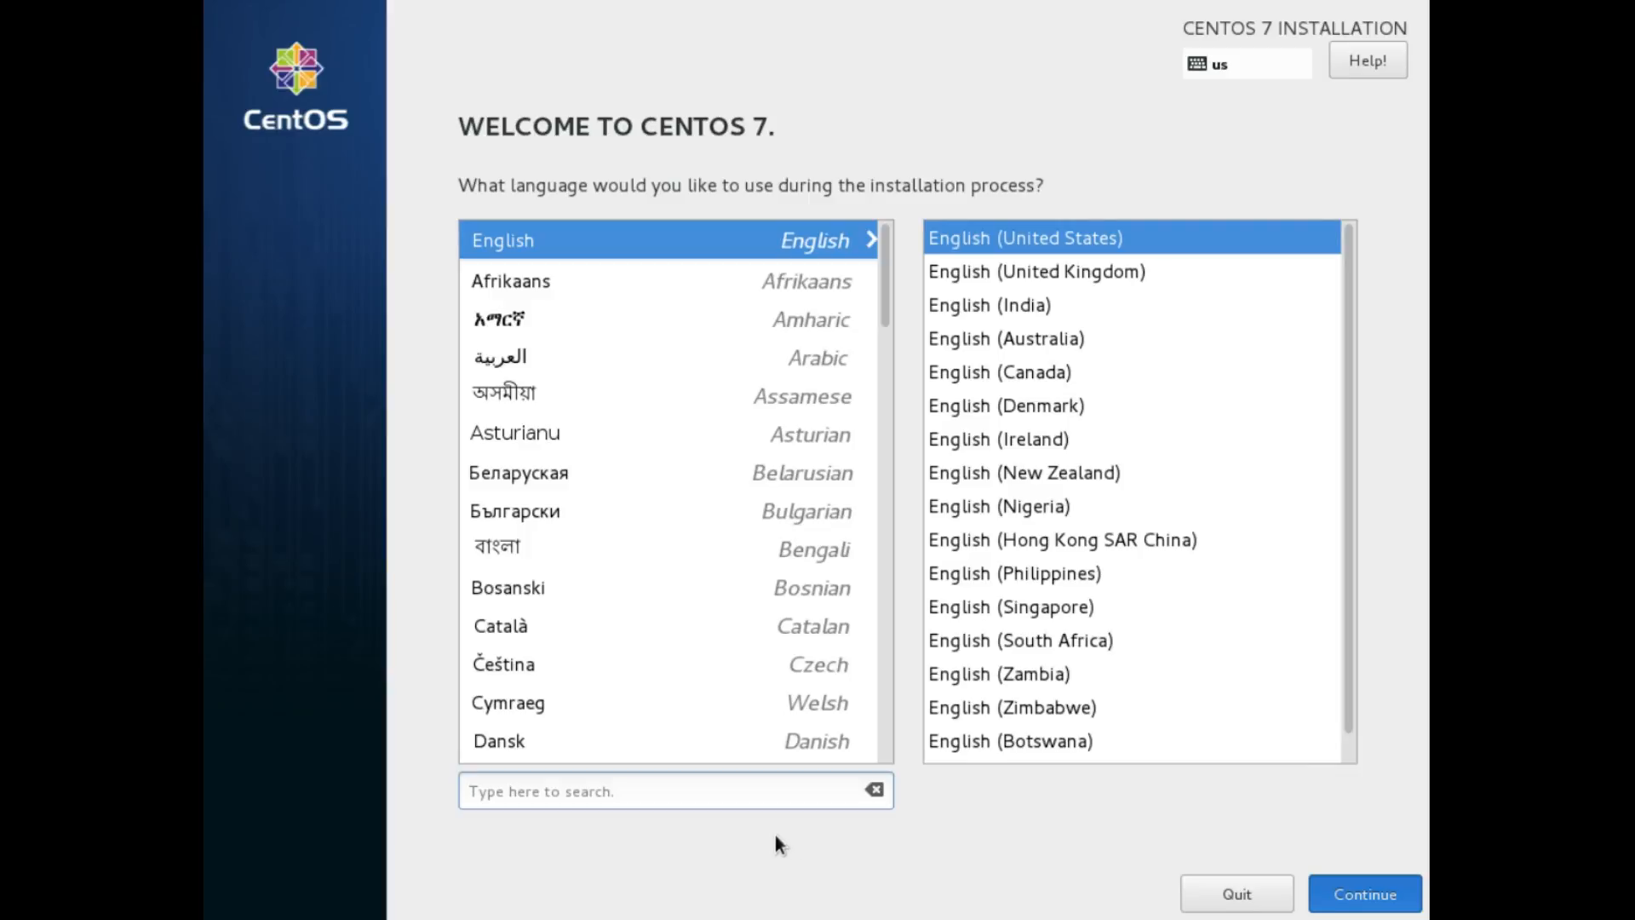
# Keep English, then leave Date & Time at Americas/New York with network time off
pyautogui.click(1373, 896)
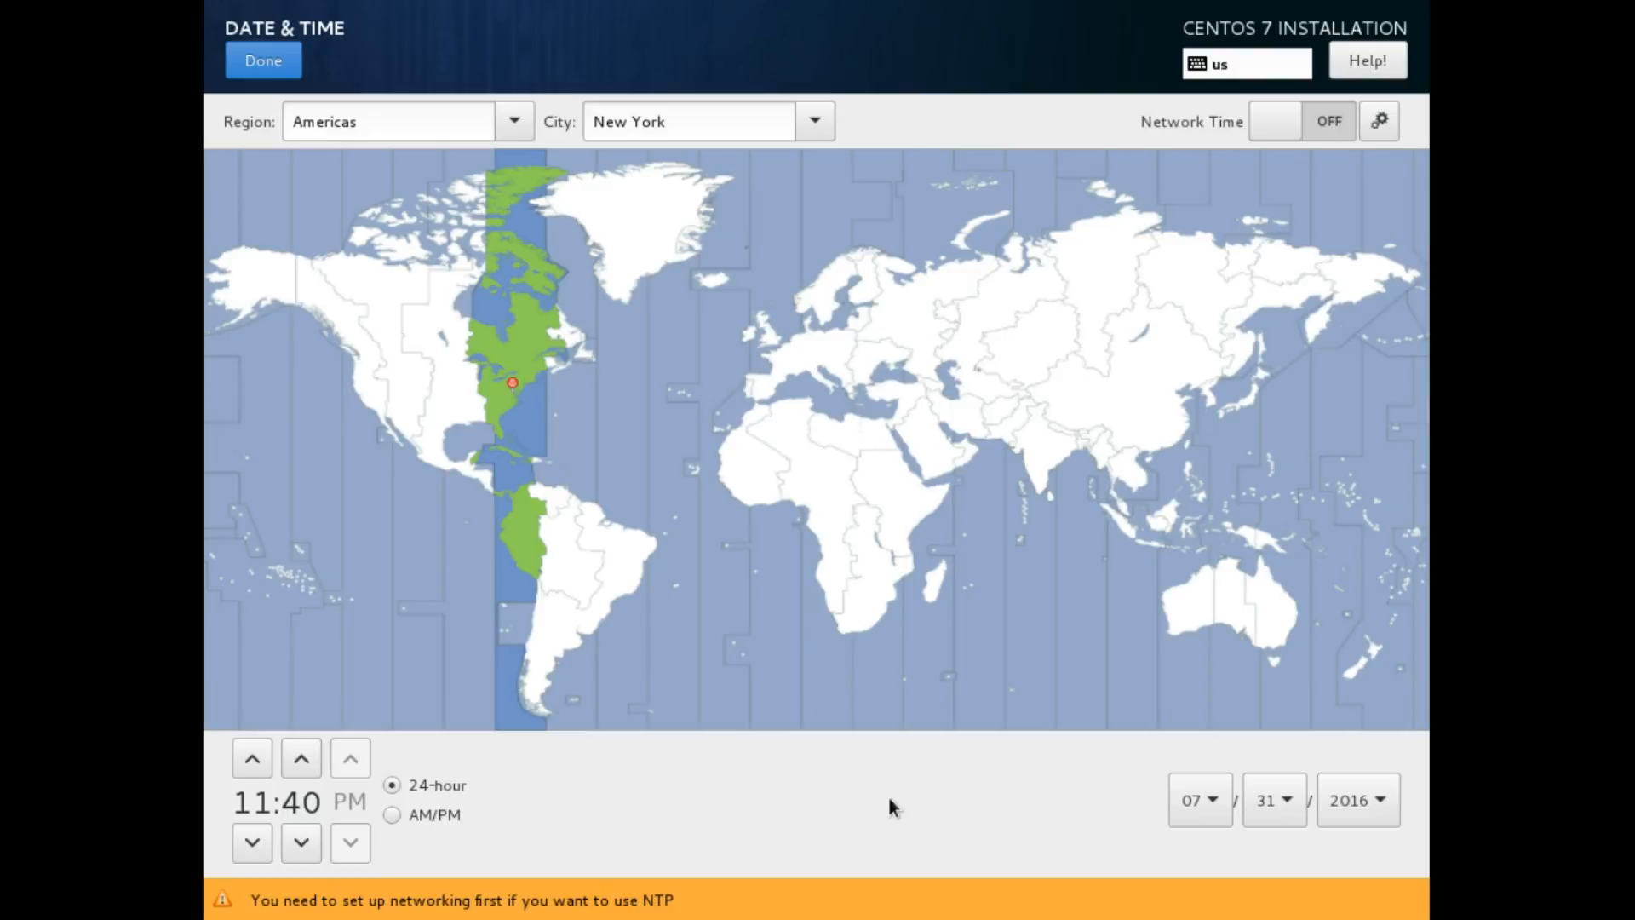
pyautogui.click(1334, 121)
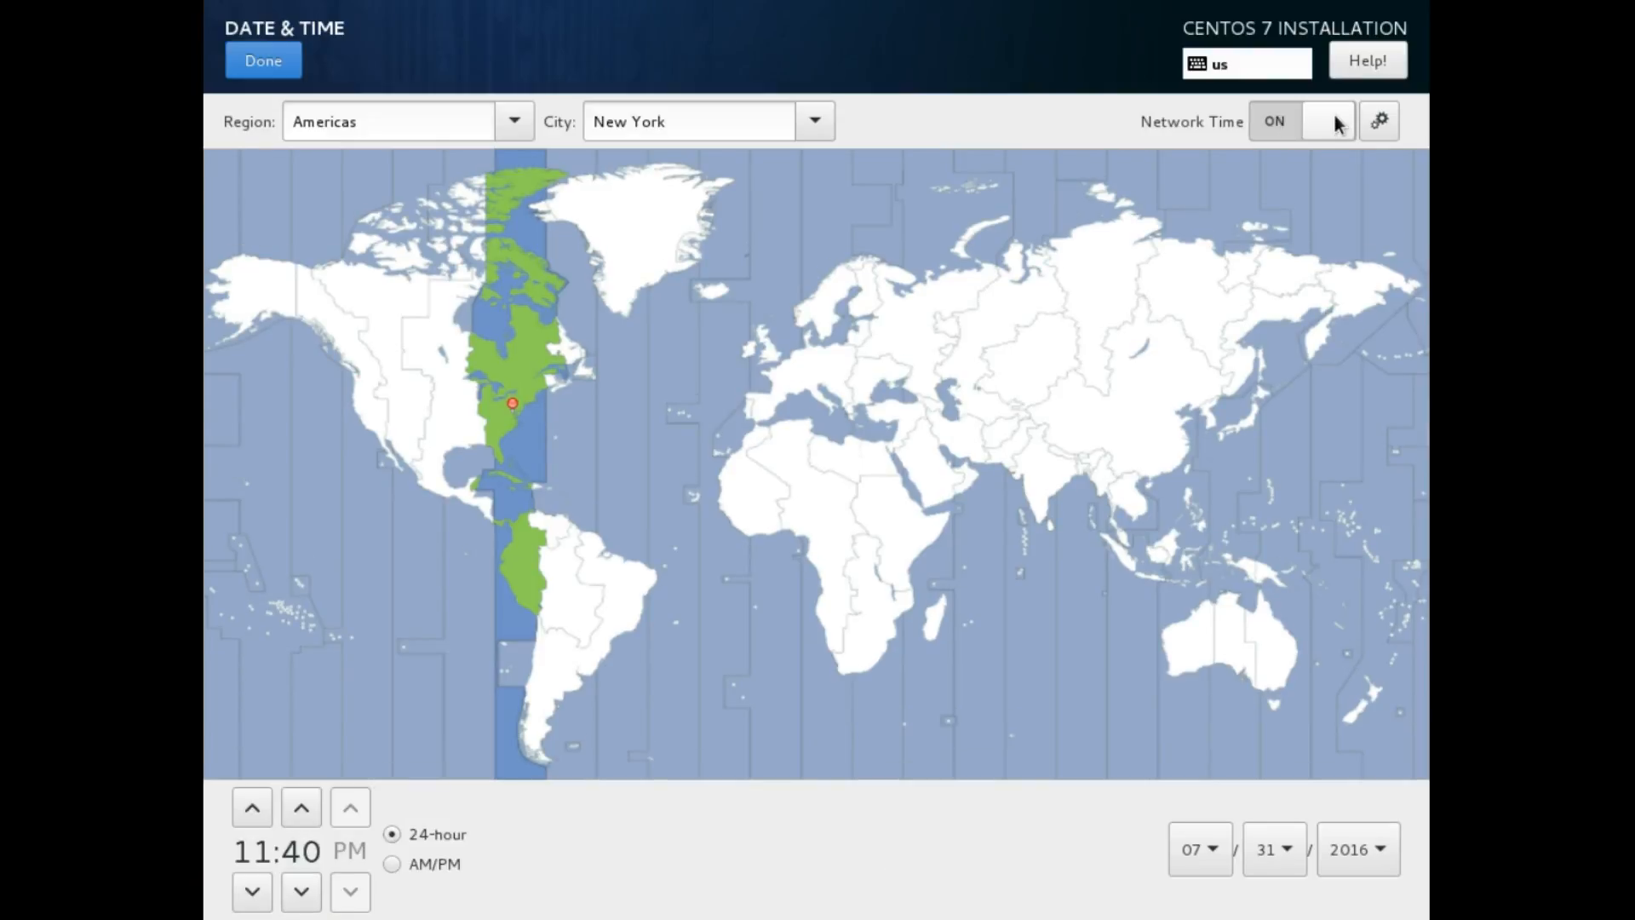
pyautogui.click(1334, 120)
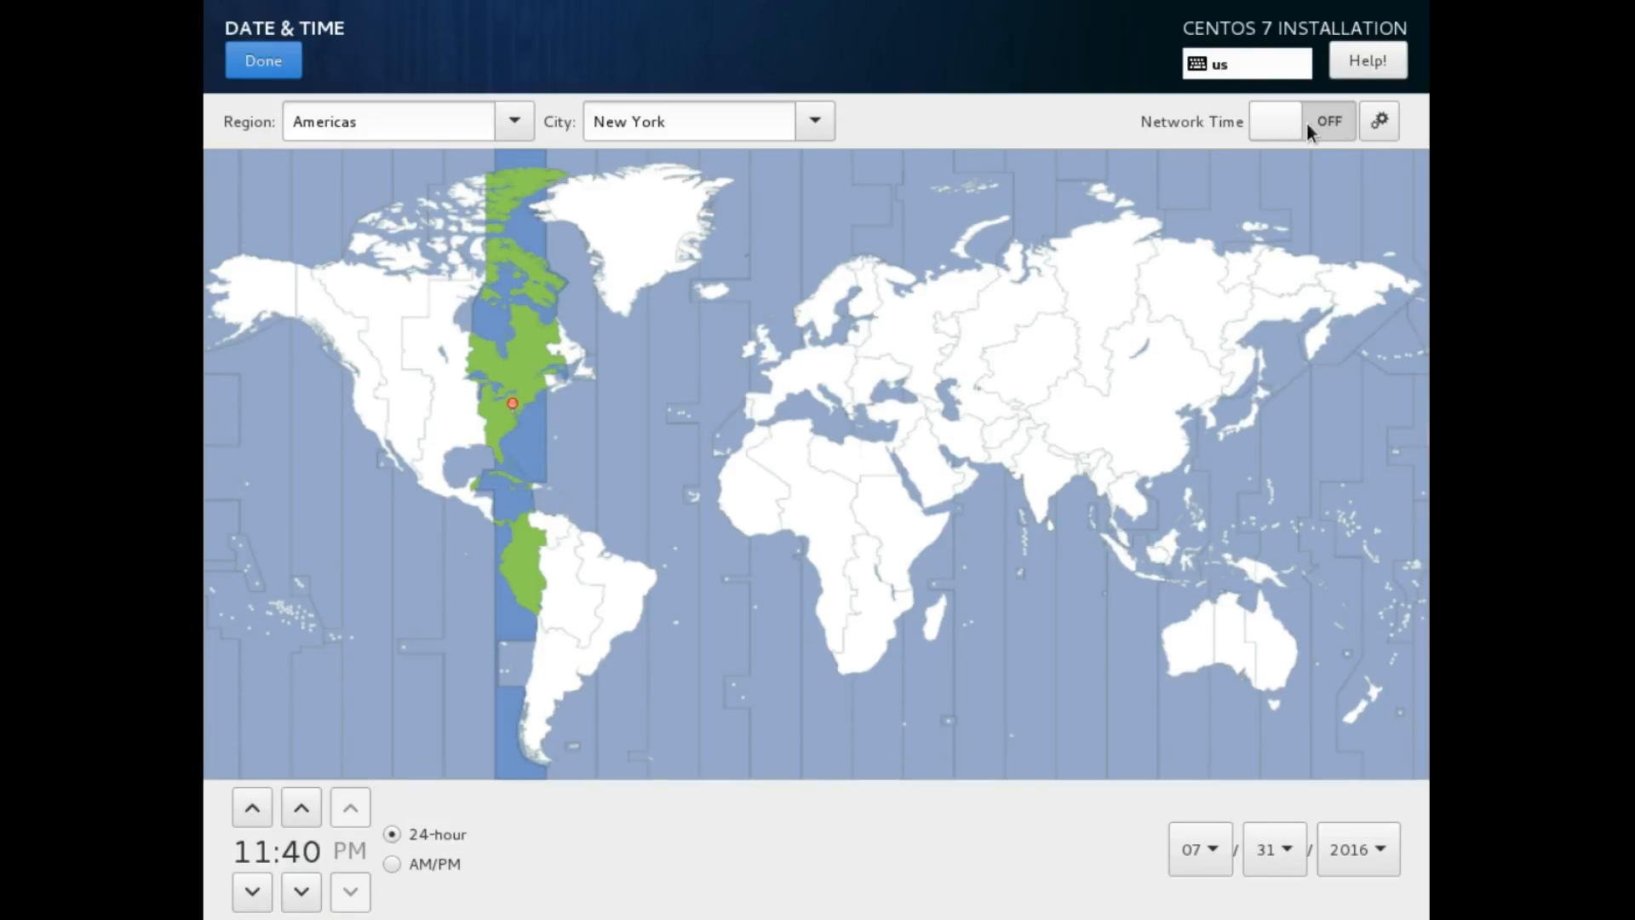
pyautogui.click(1379, 120)
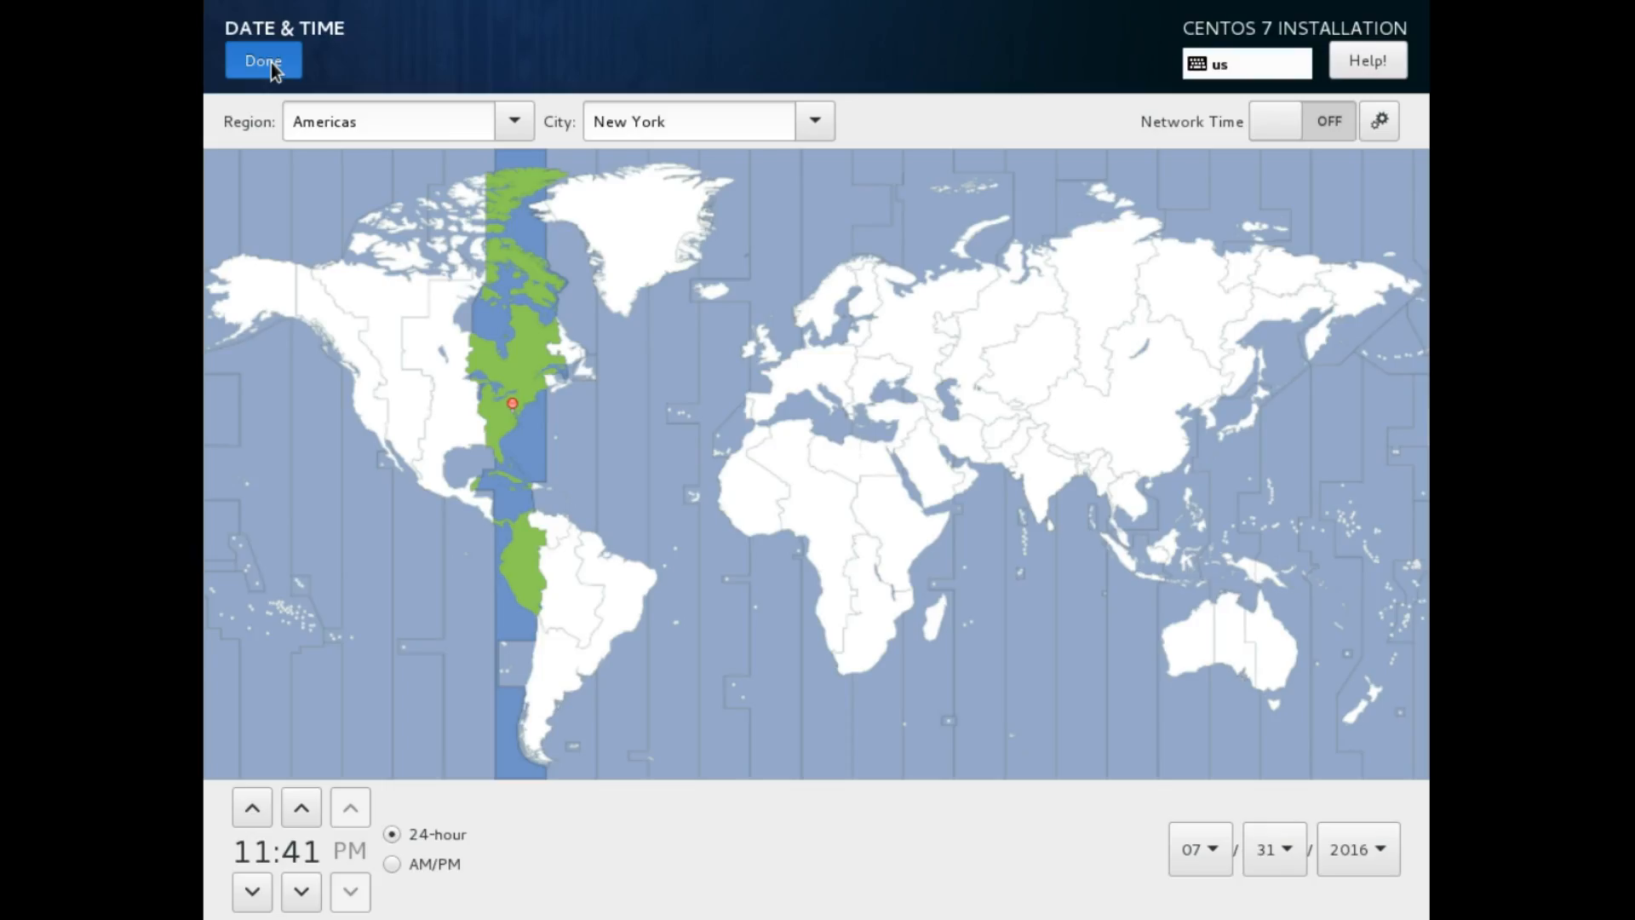
pyautogui.click(263, 62)
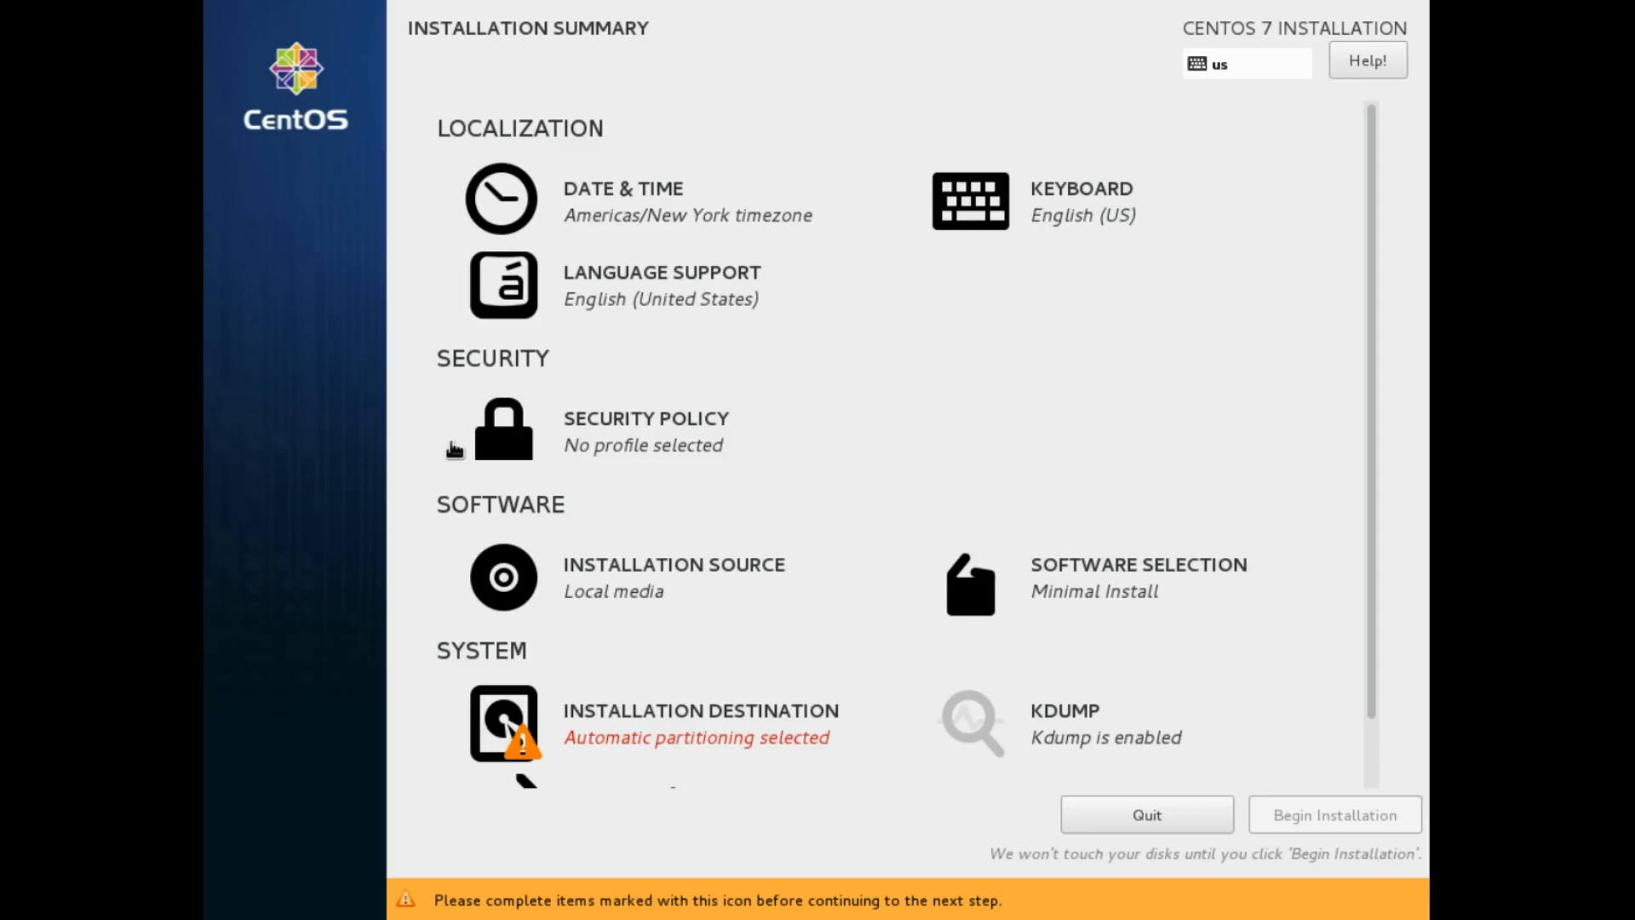
# Review the Keyboard layout and Security Policy settings
pyautogui.click(971, 201)
pyautogui.click(652, 437)
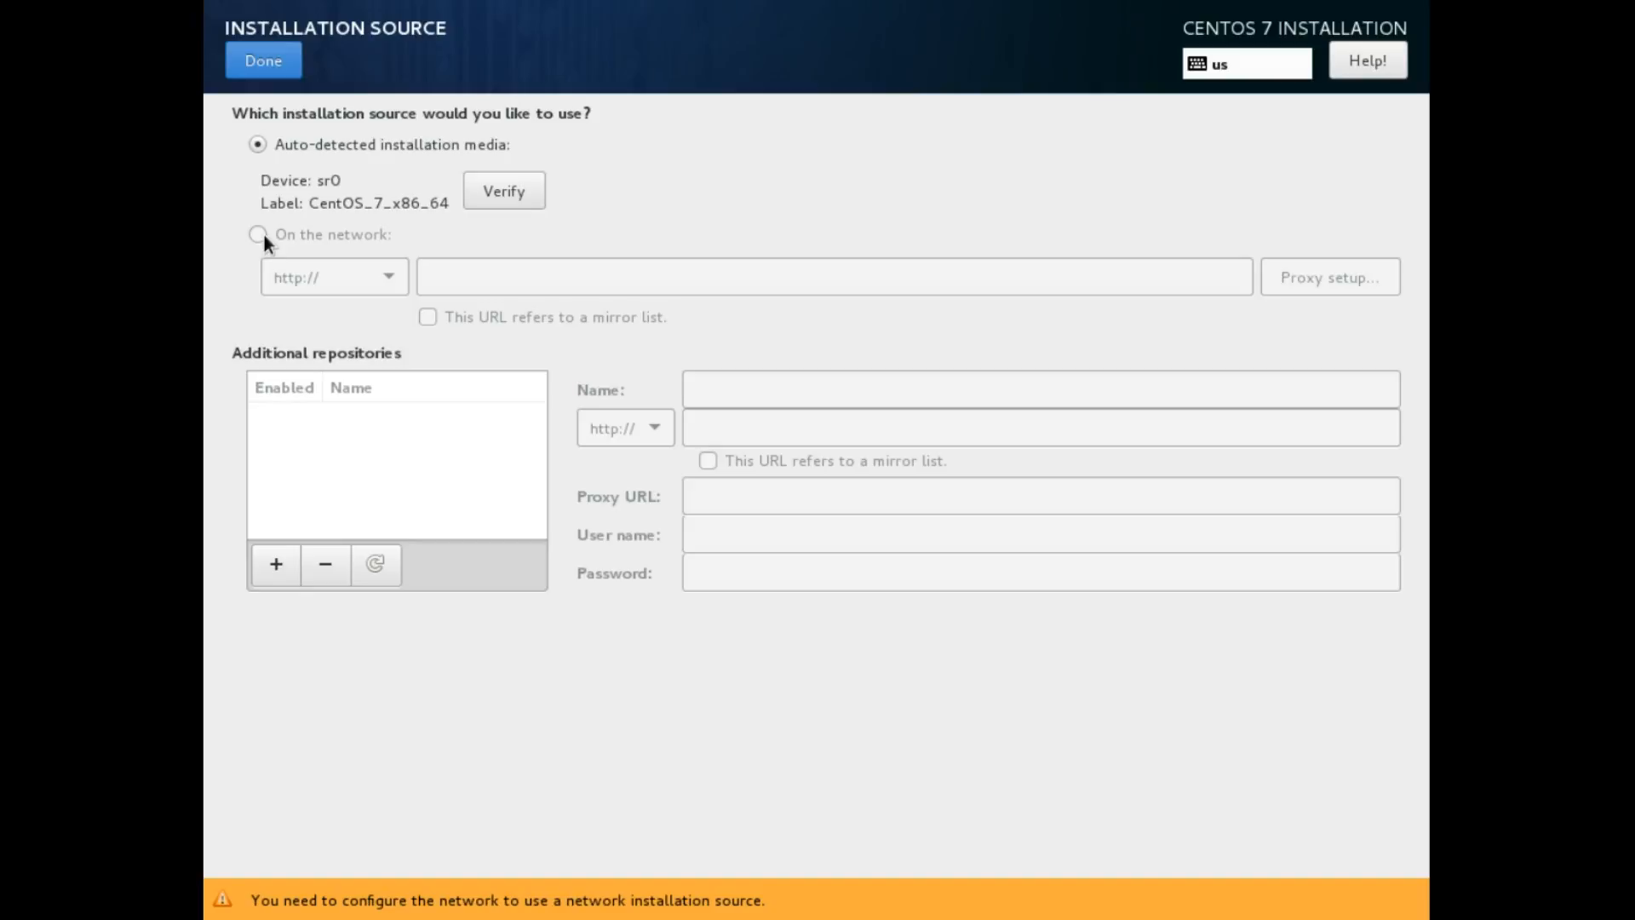
# Connect the enp0s3 Ethernet, set host name Testbox, and review its 802.1x, DCB and IPv6 settings
pyautogui.click(263, 61)
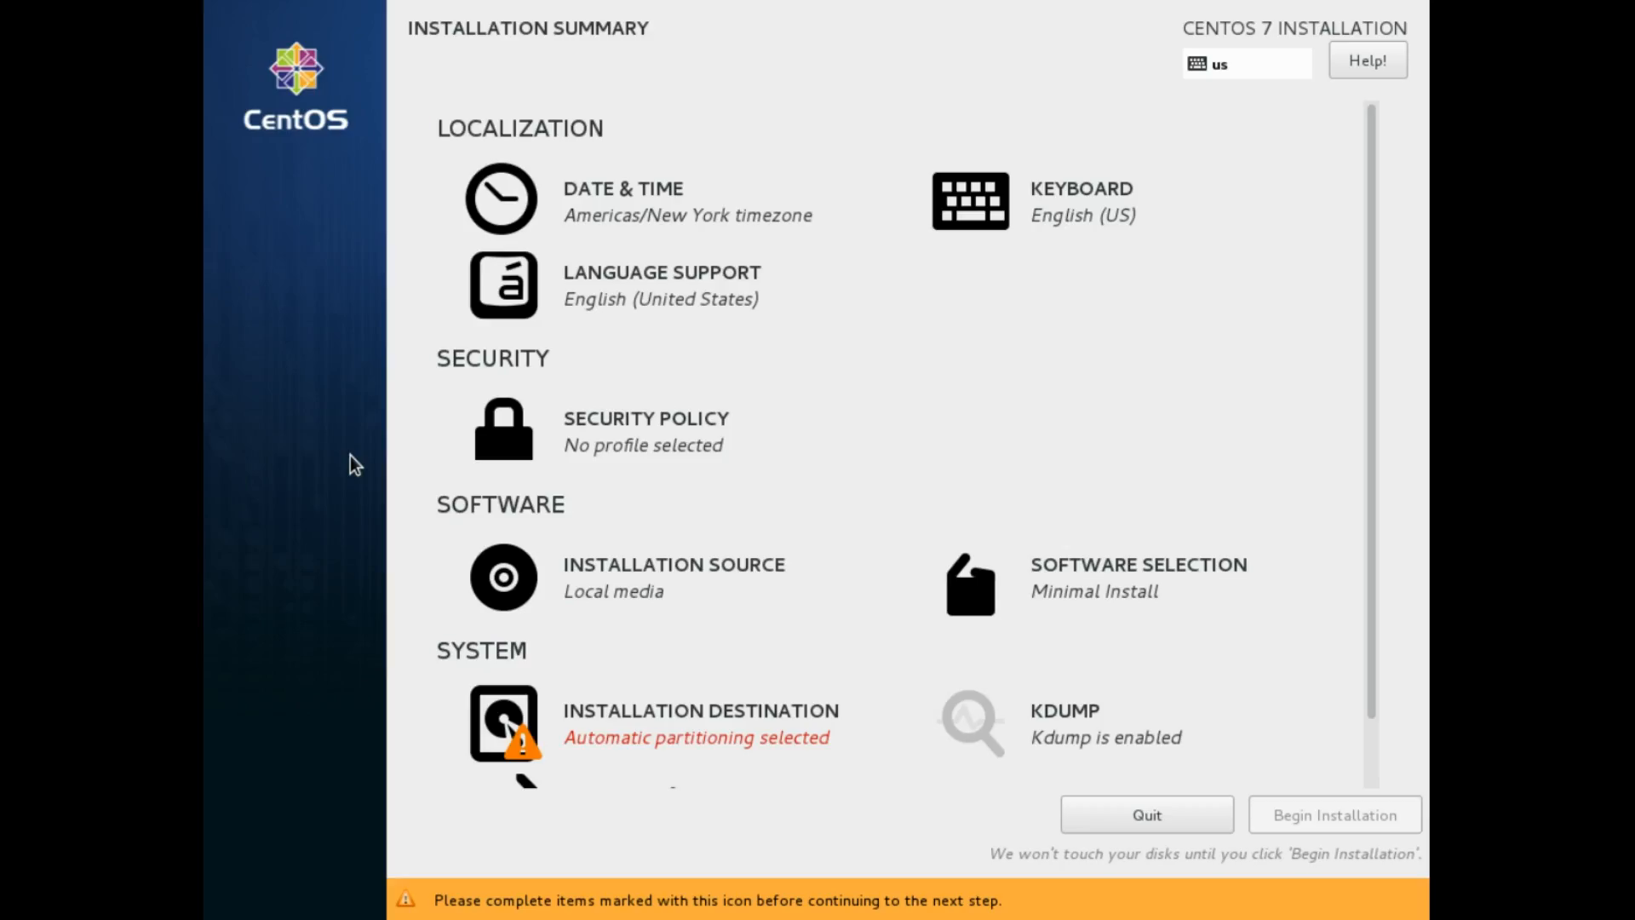
pyautogui.click(684, 789)
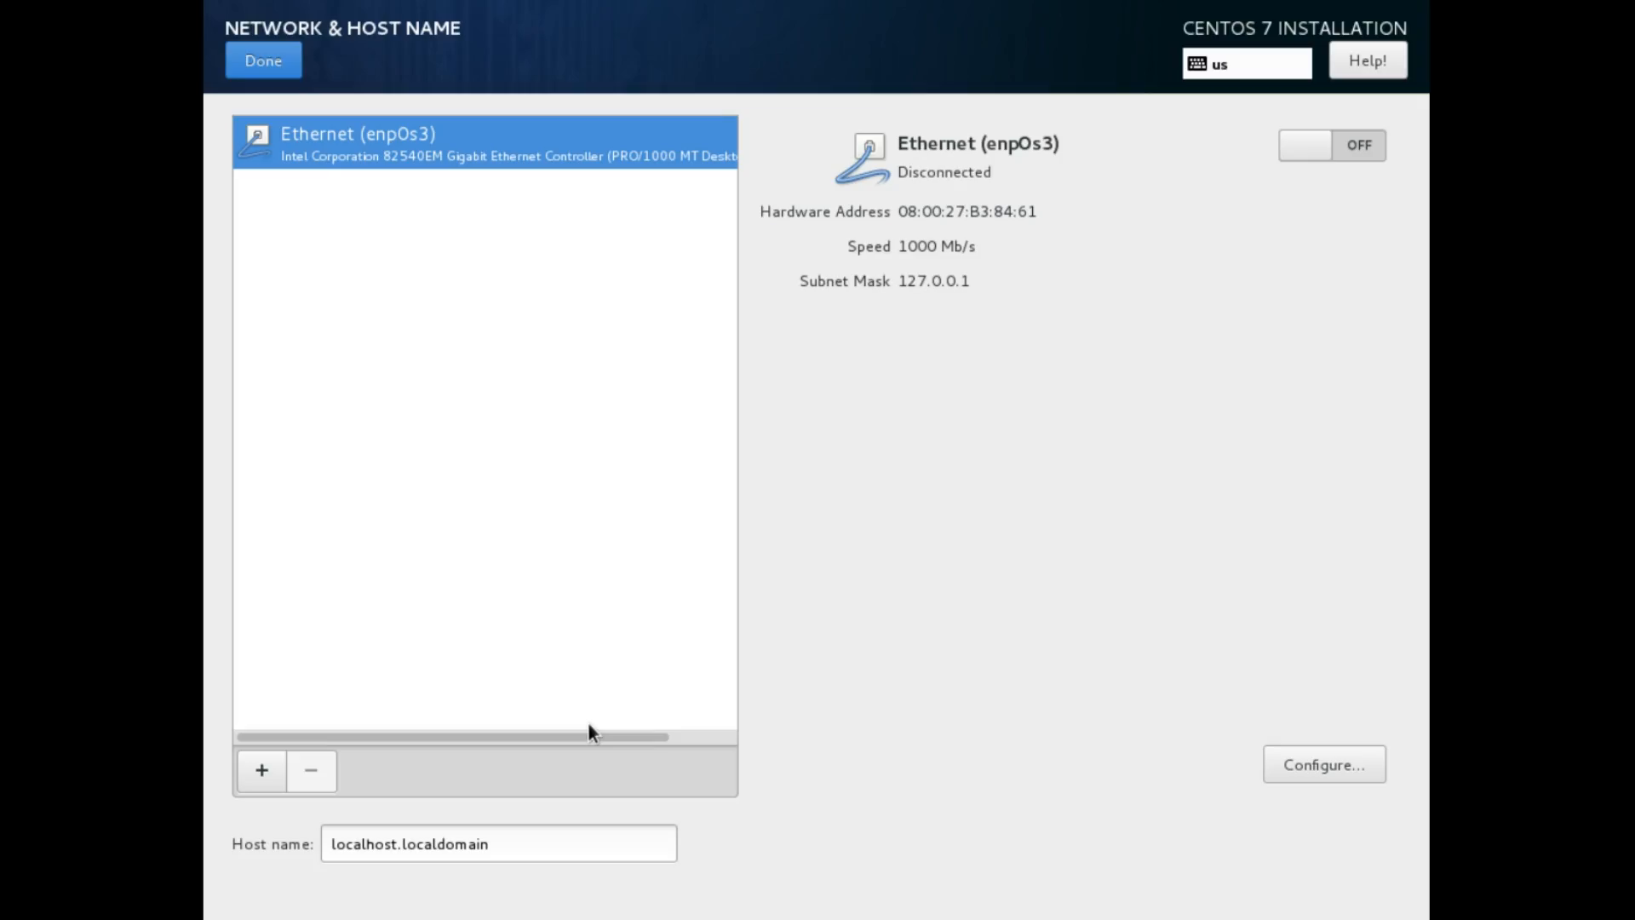
pyautogui.click(1332, 146)
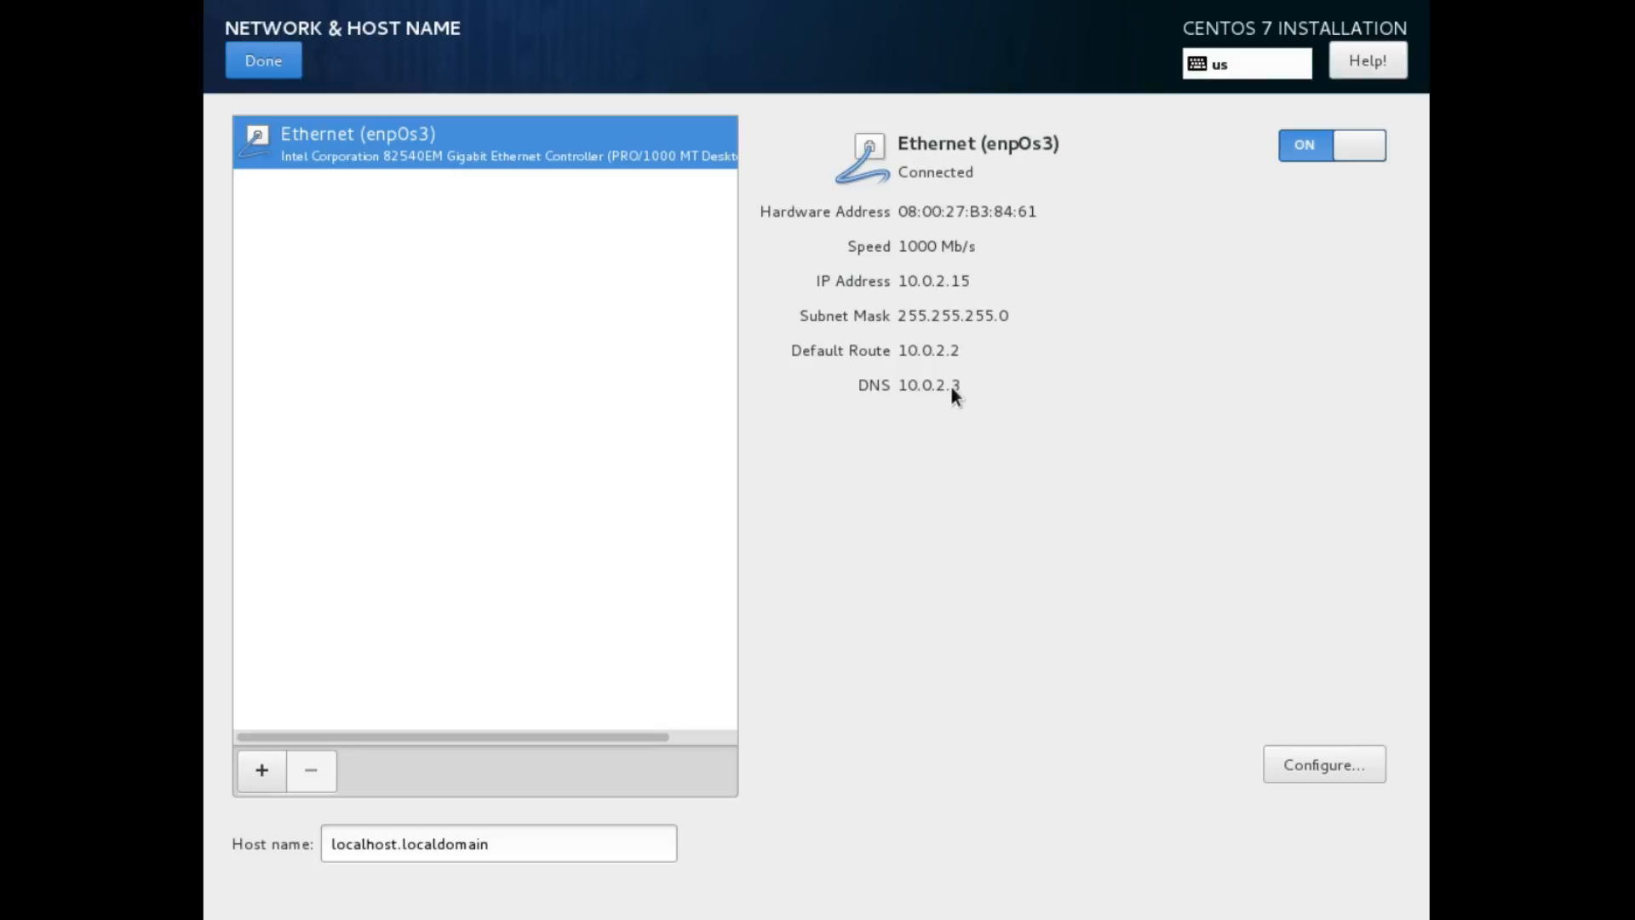
pyautogui.write('o')
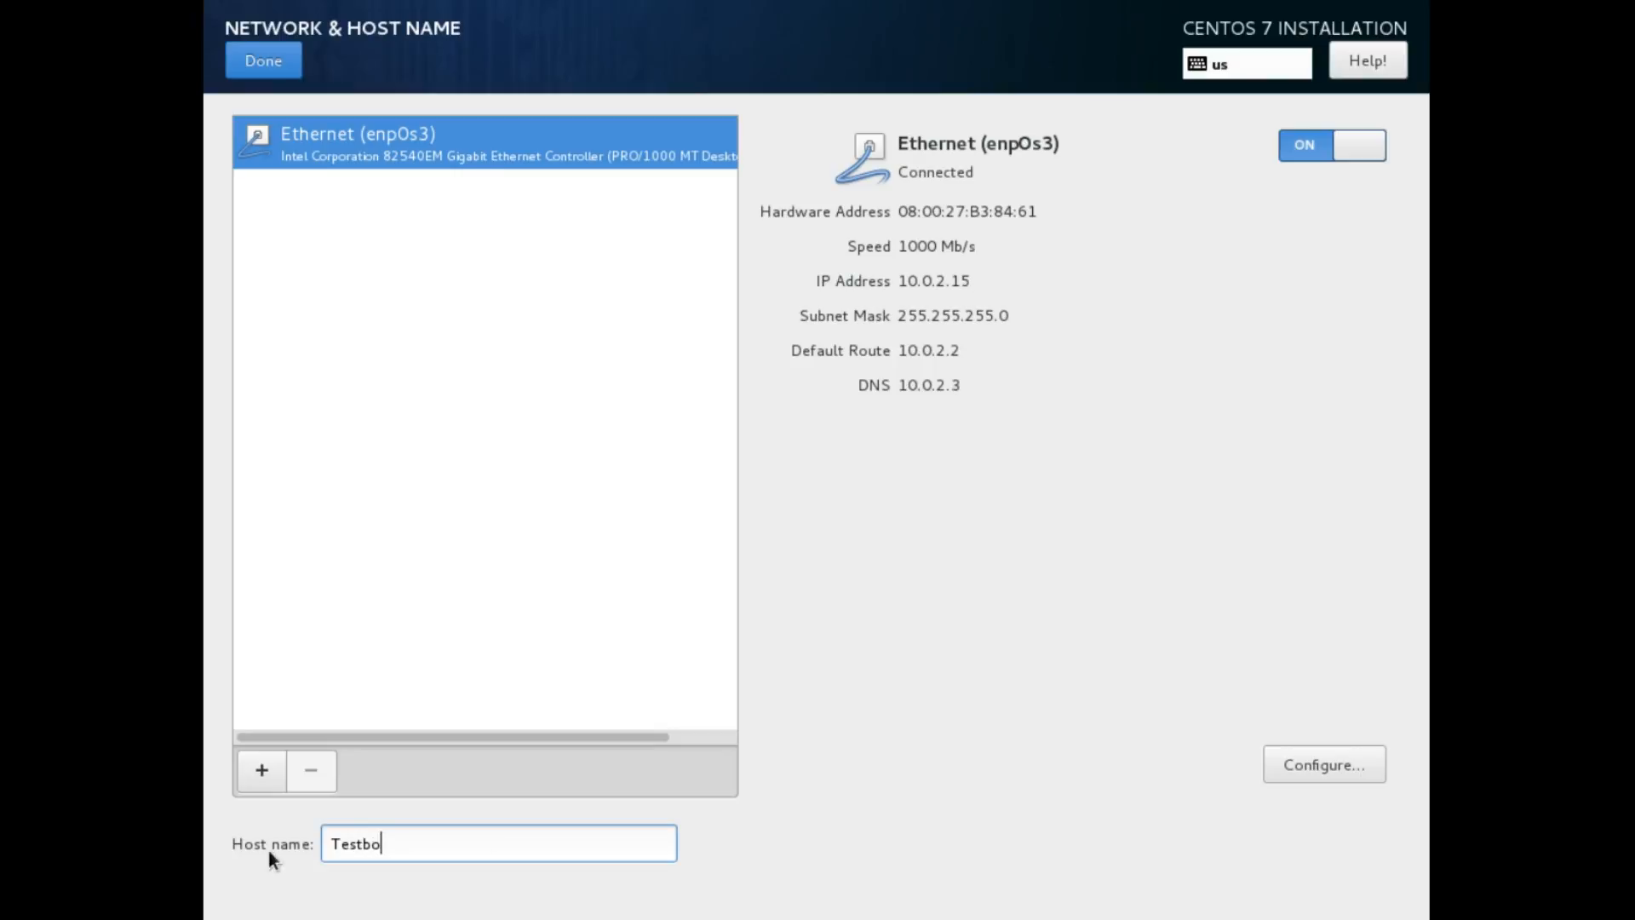
pyautogui.write('x')
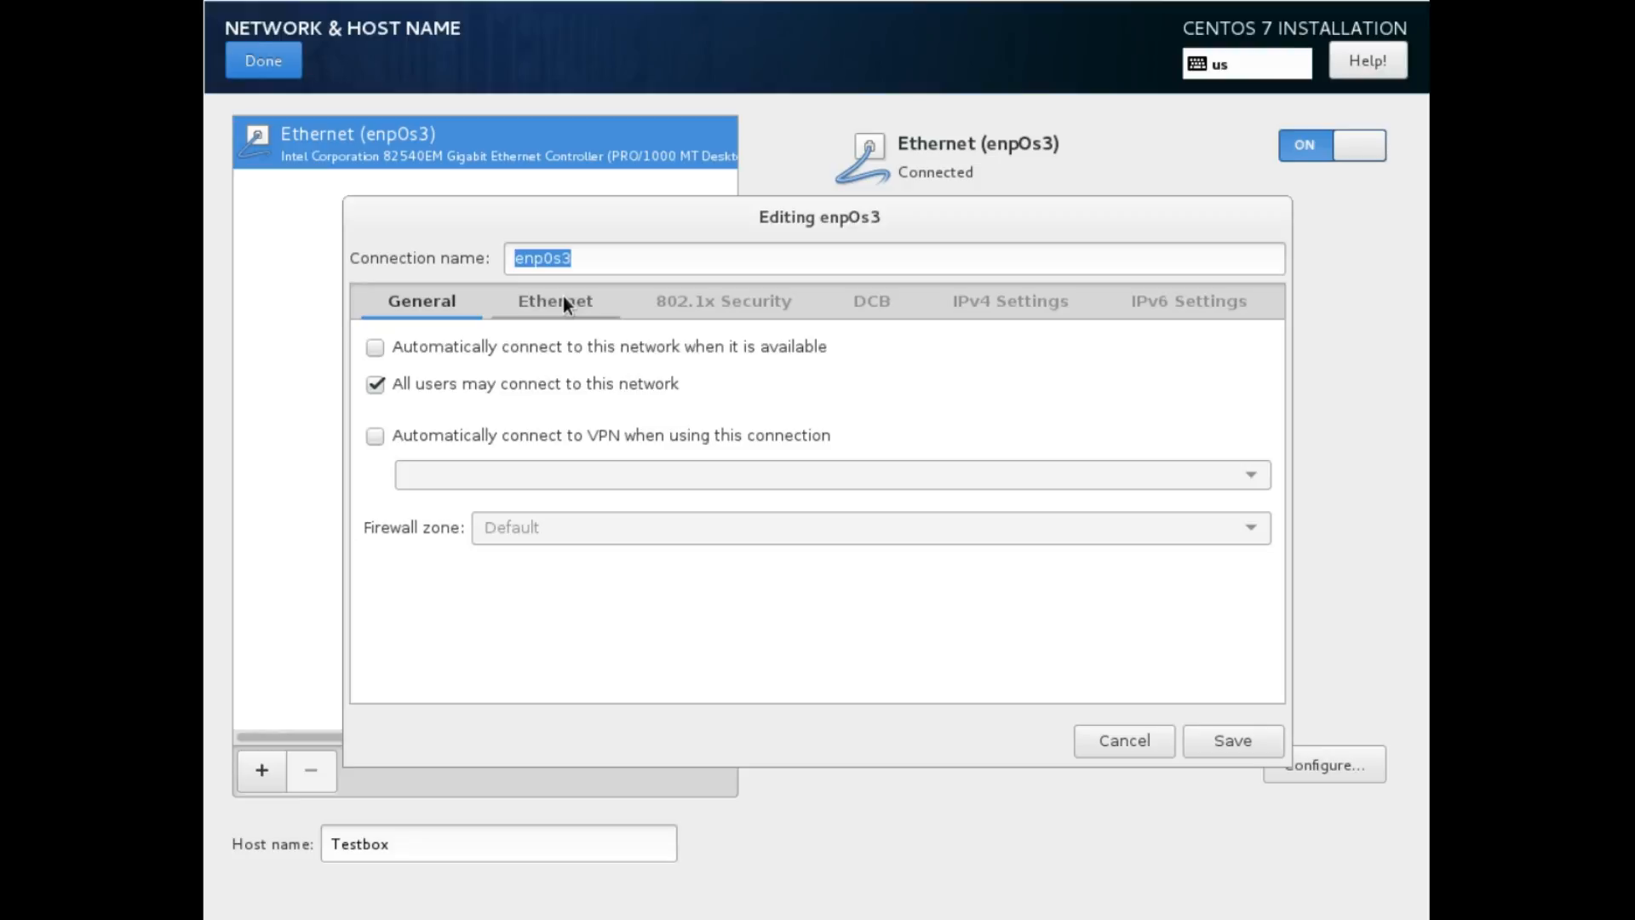
pyautogui.click(720, 305)
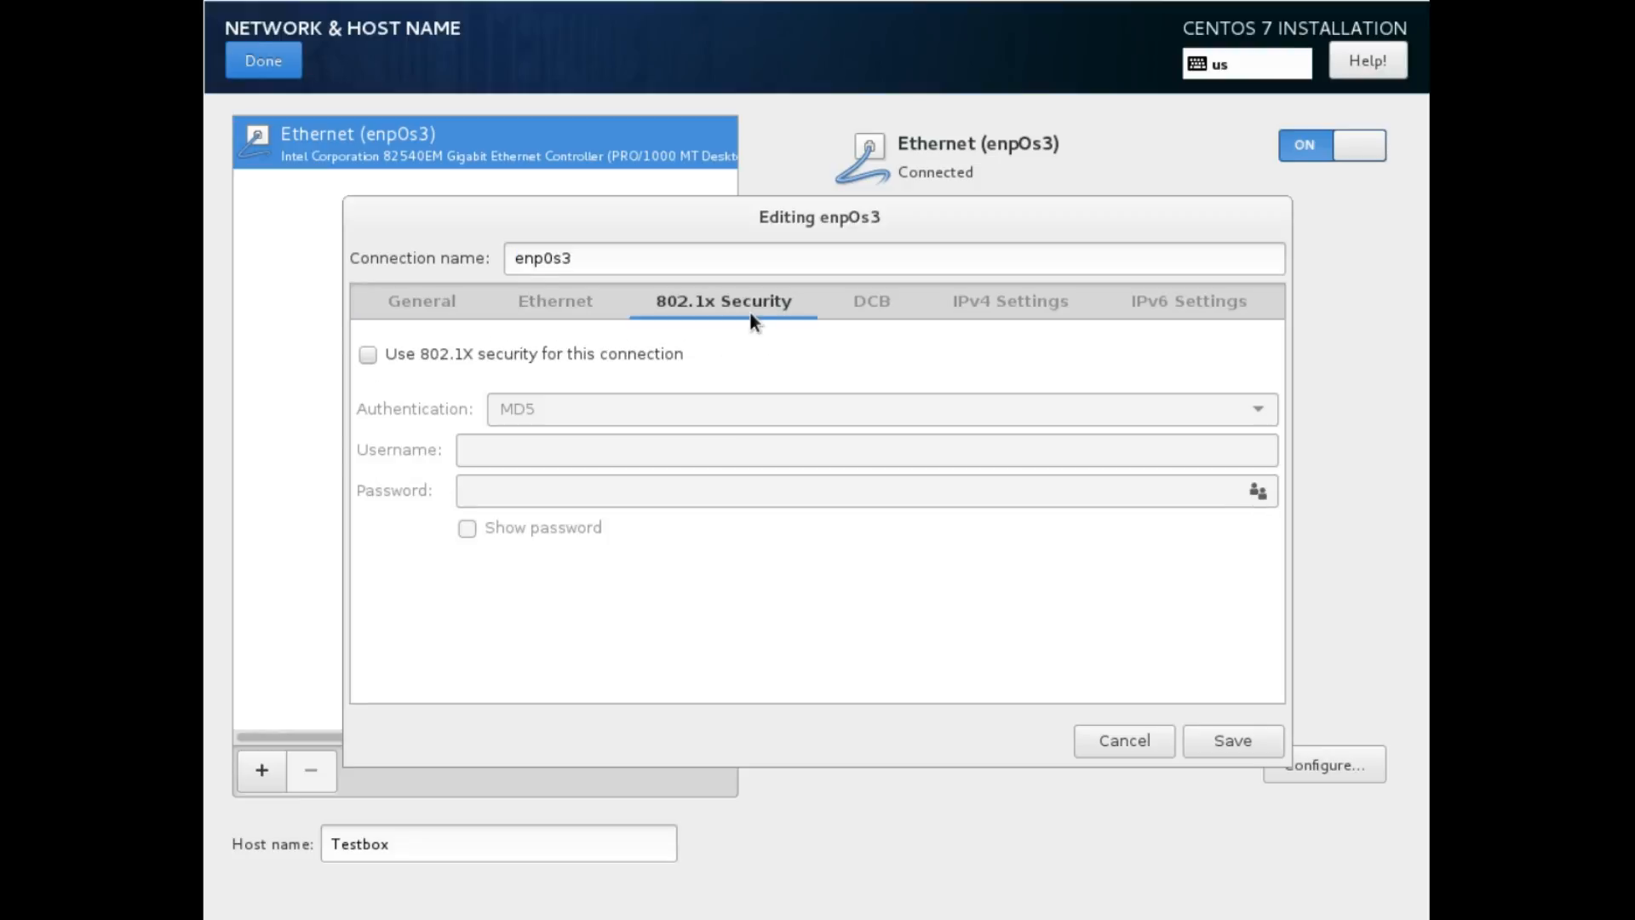
pyautogui.click(869, 298)
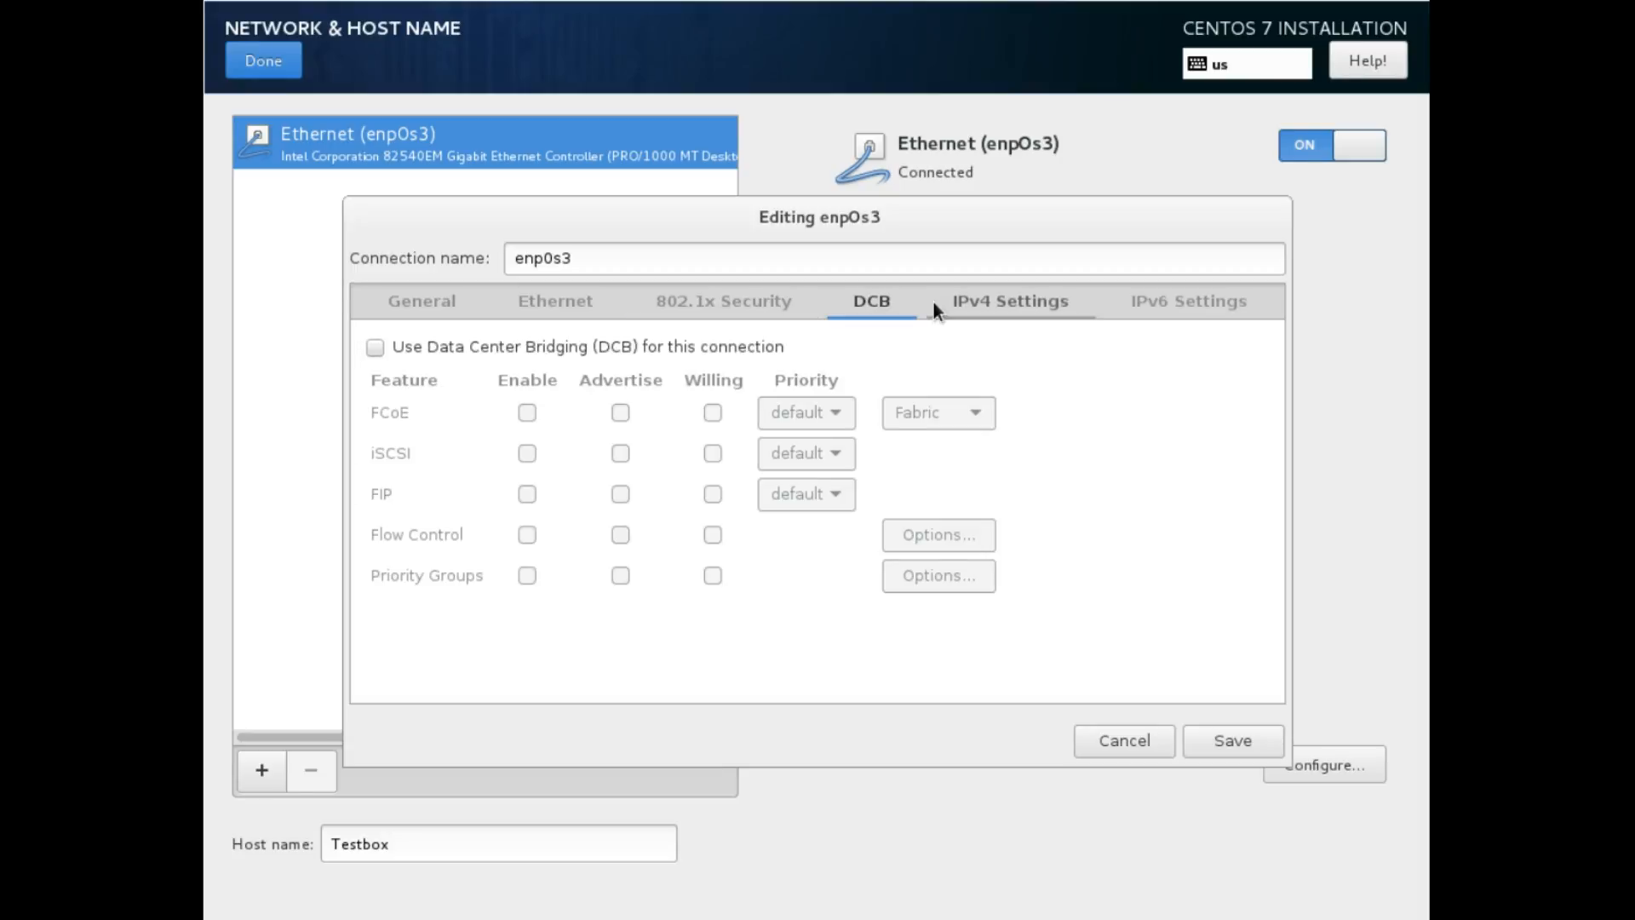
pyautogui.click(1189, 303)
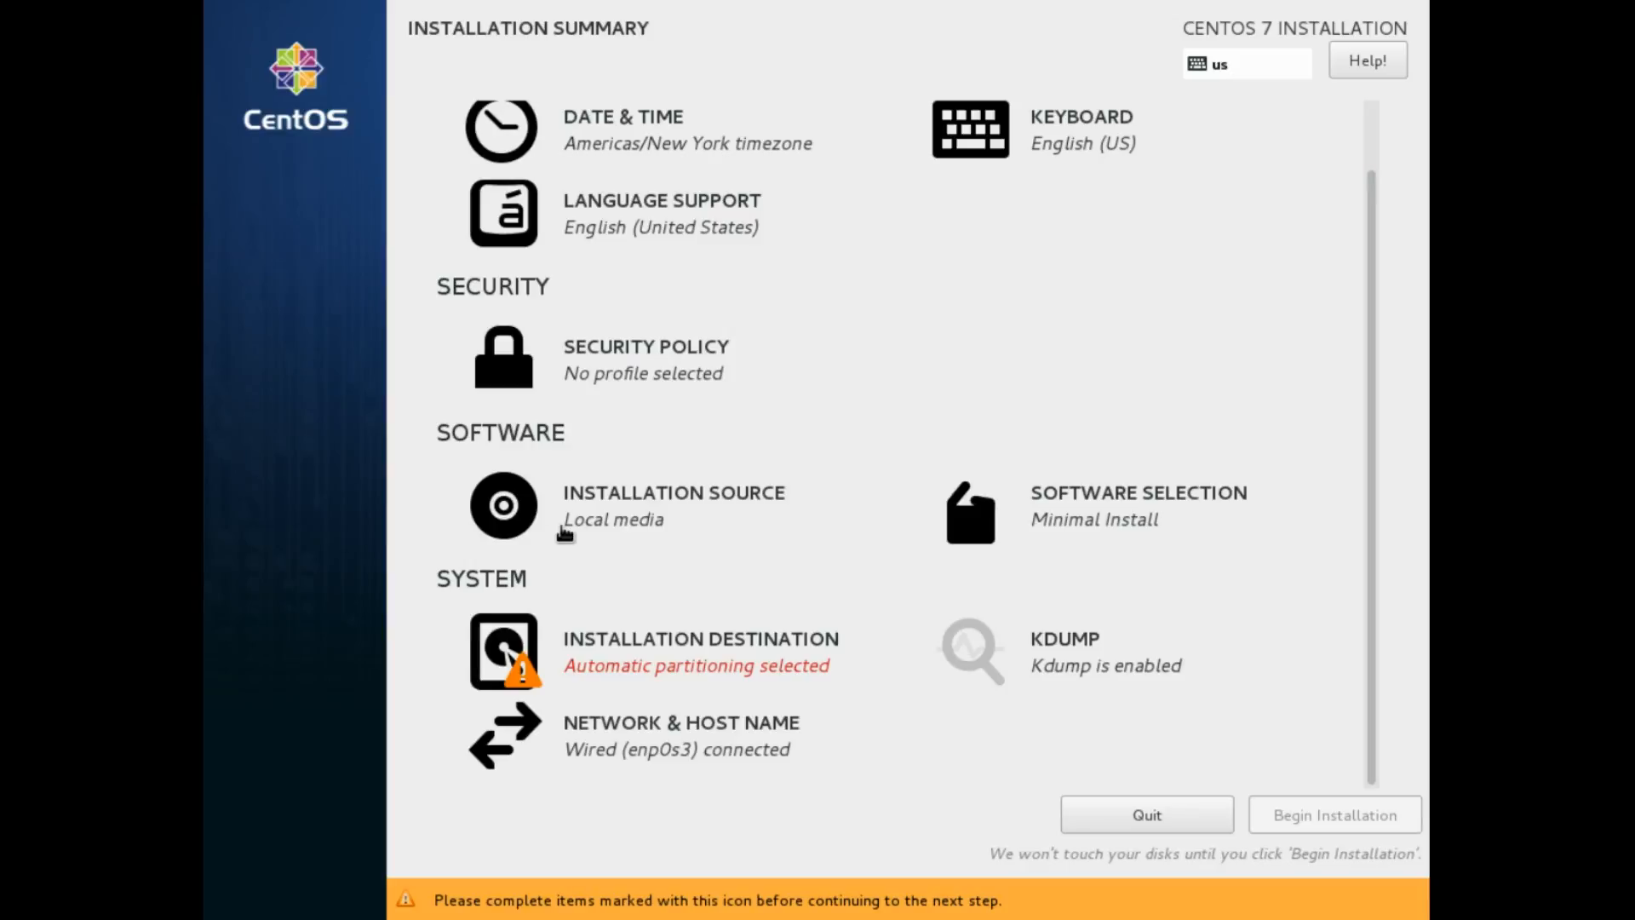
# Look at a network installation source, then keep the auto-detected sr0 local media
pyautogui.click(563, 530)
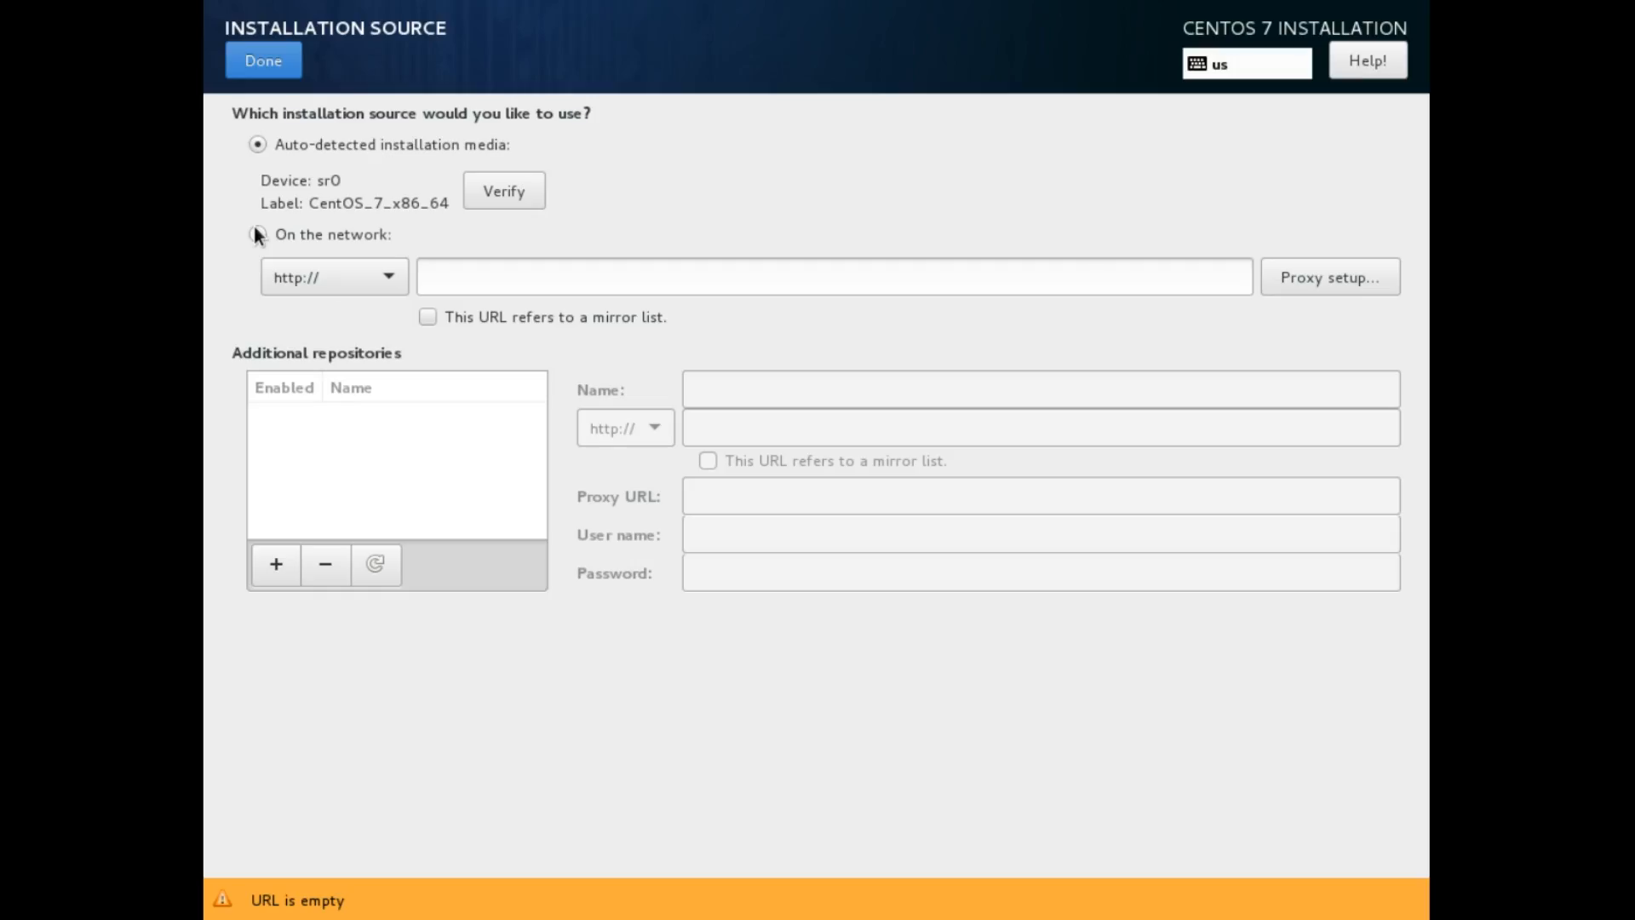
pyautogui.click(256, 233)
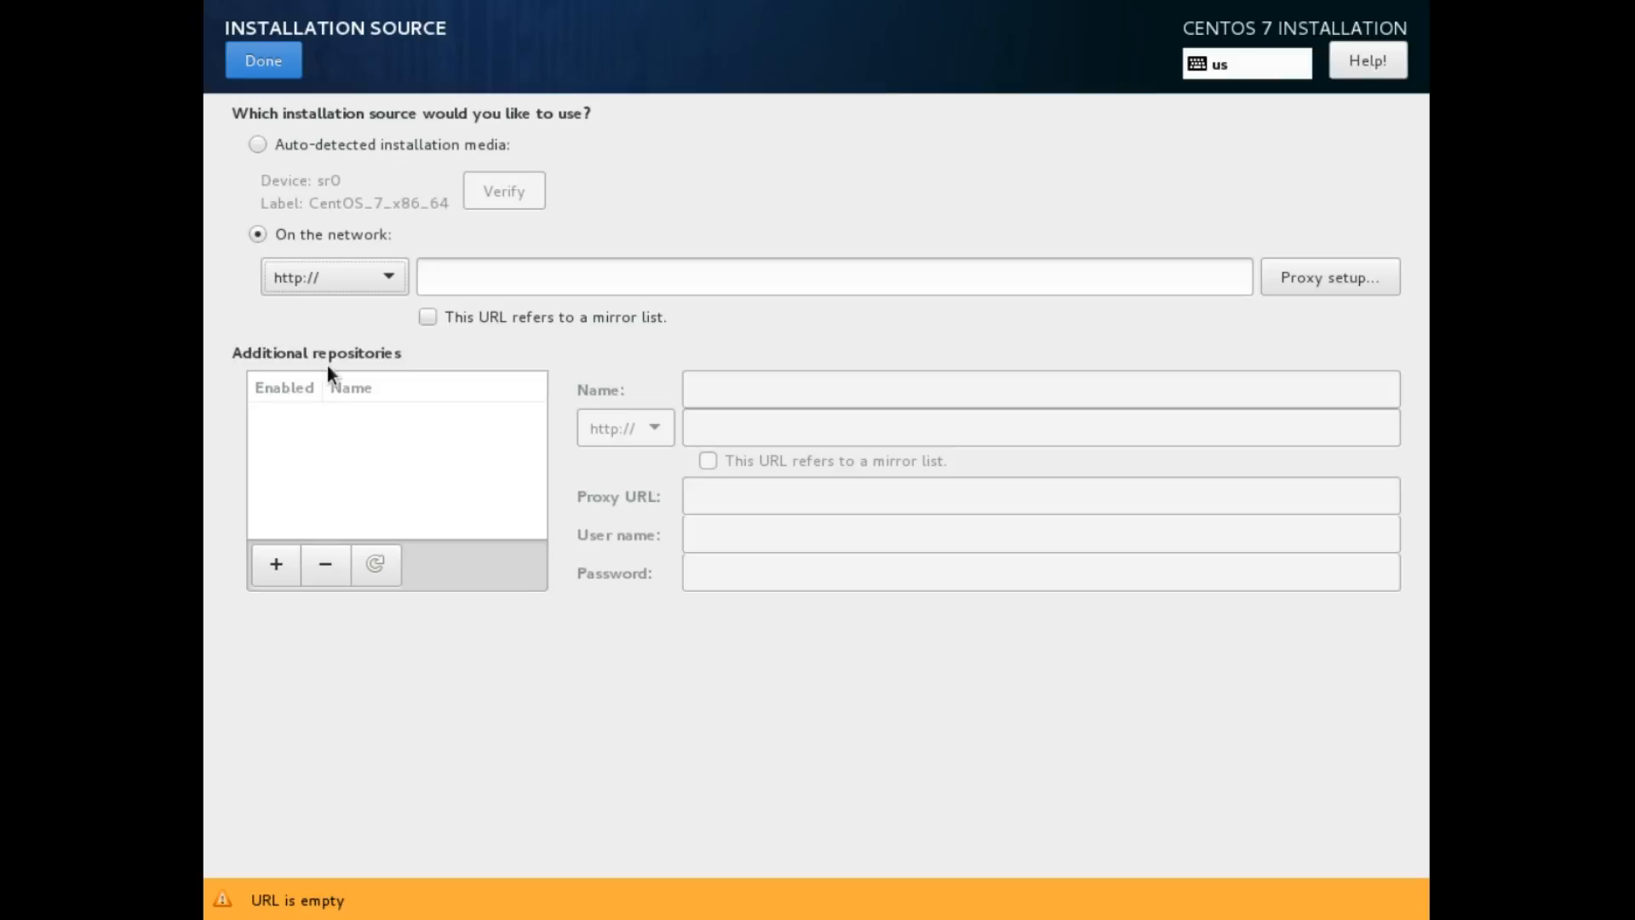
pyautogui.click(356, 278)
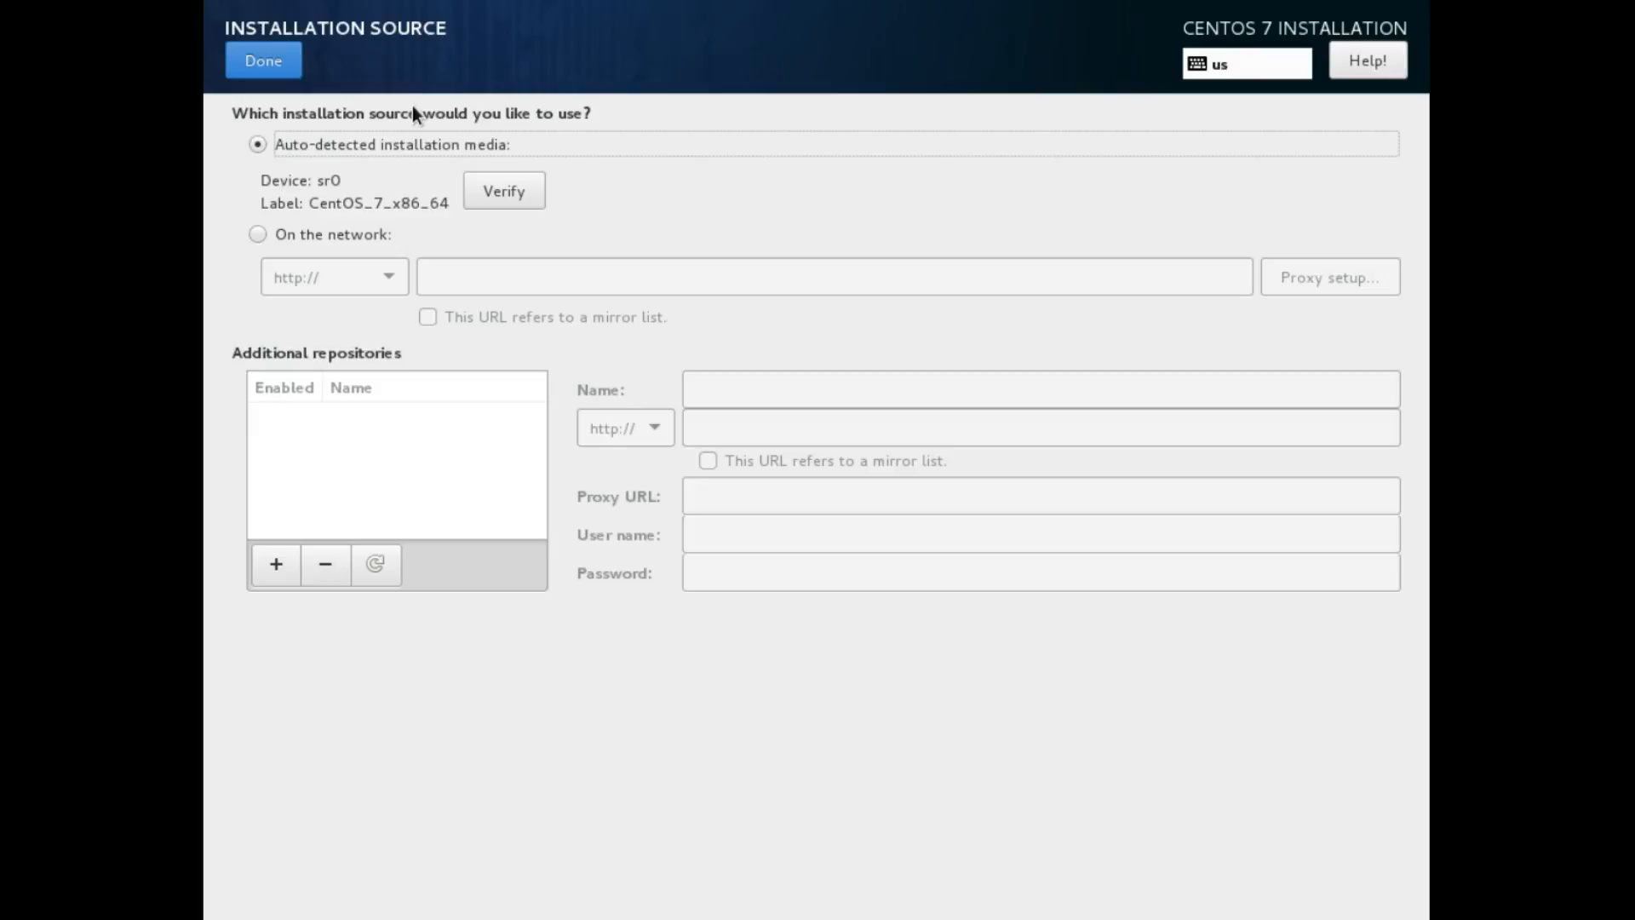
pyautogui.click(252, 75)
pyautogui.click(945, 521)
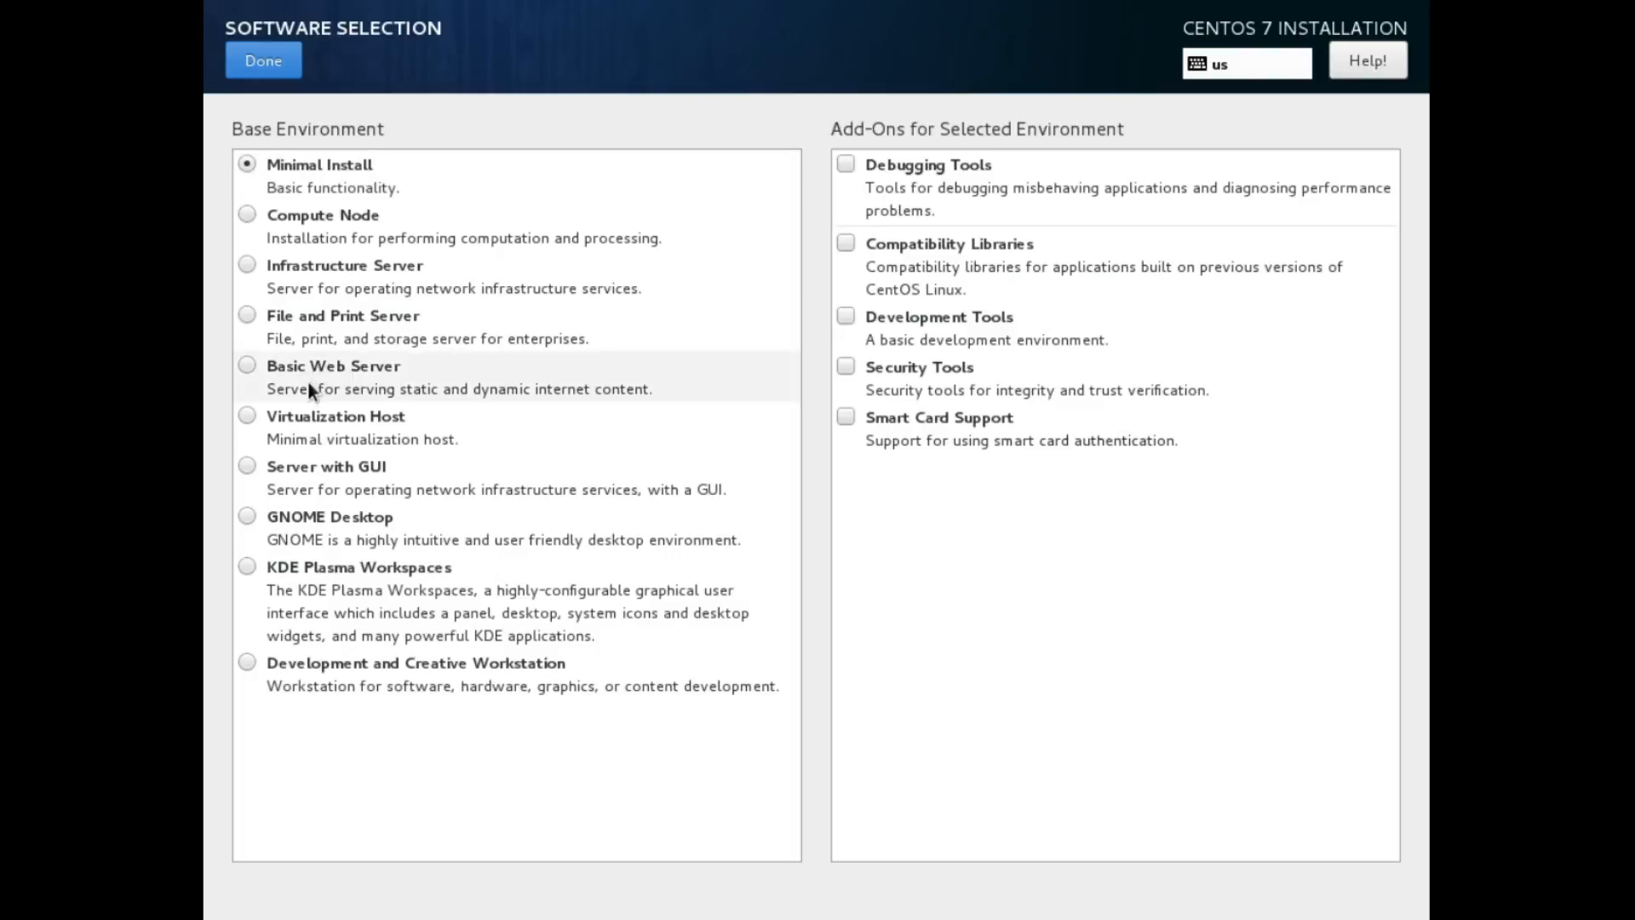
# Try Basic Web Server with PHP Support, Python, Java Platform and MariaDB Database Client add-ons
pyautogui.click(266, 488)
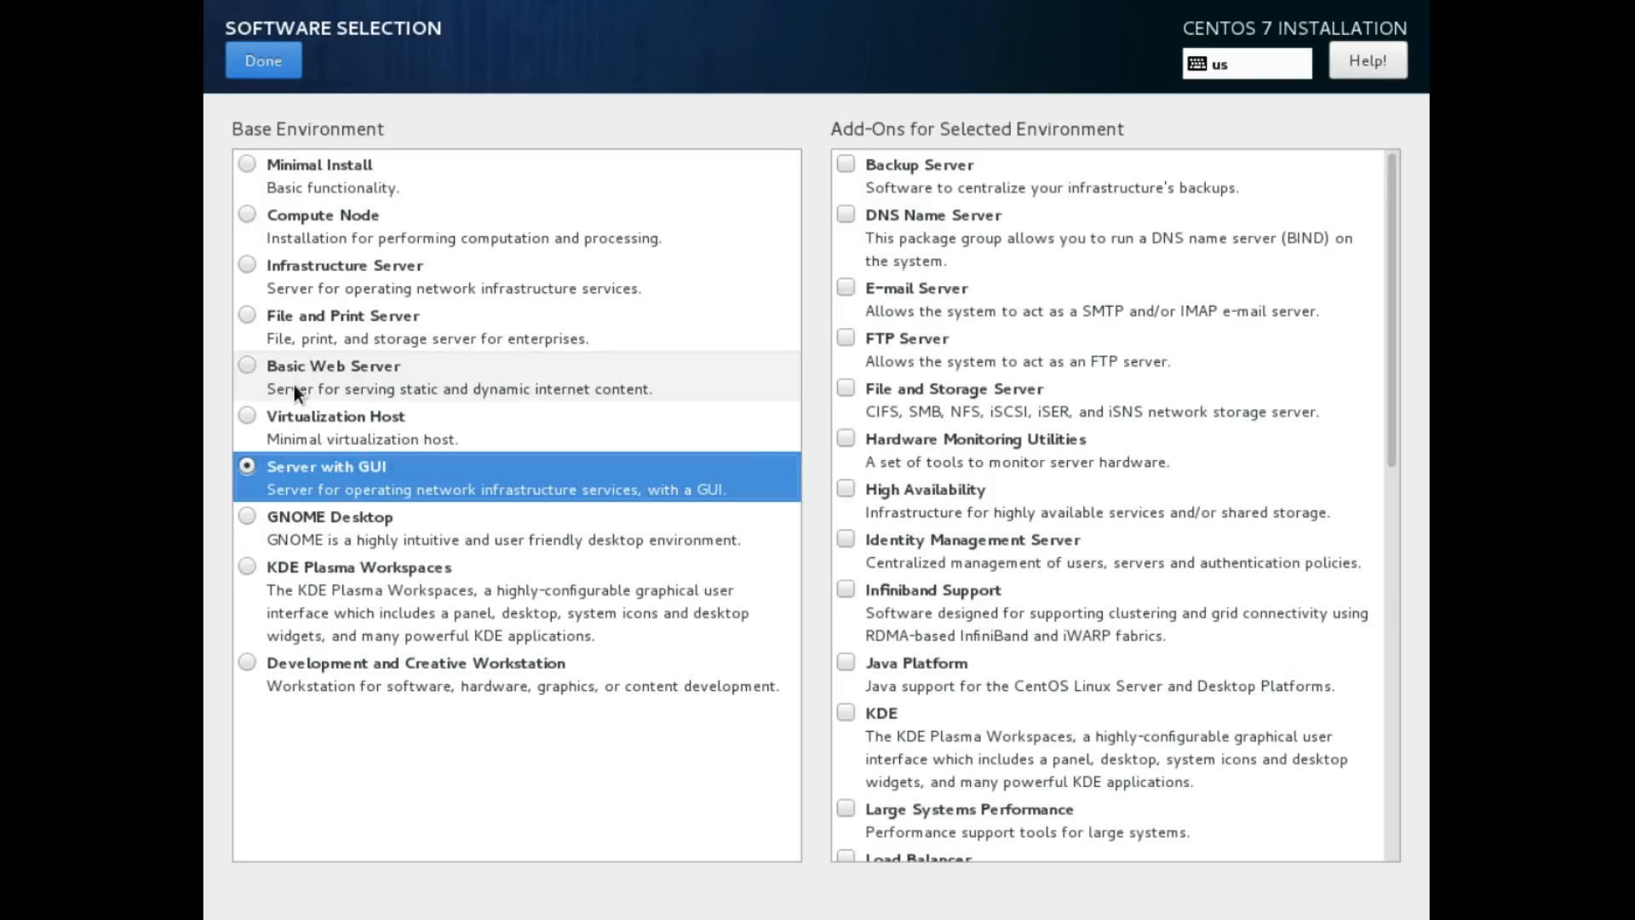
pyautogui.click(293, 385)
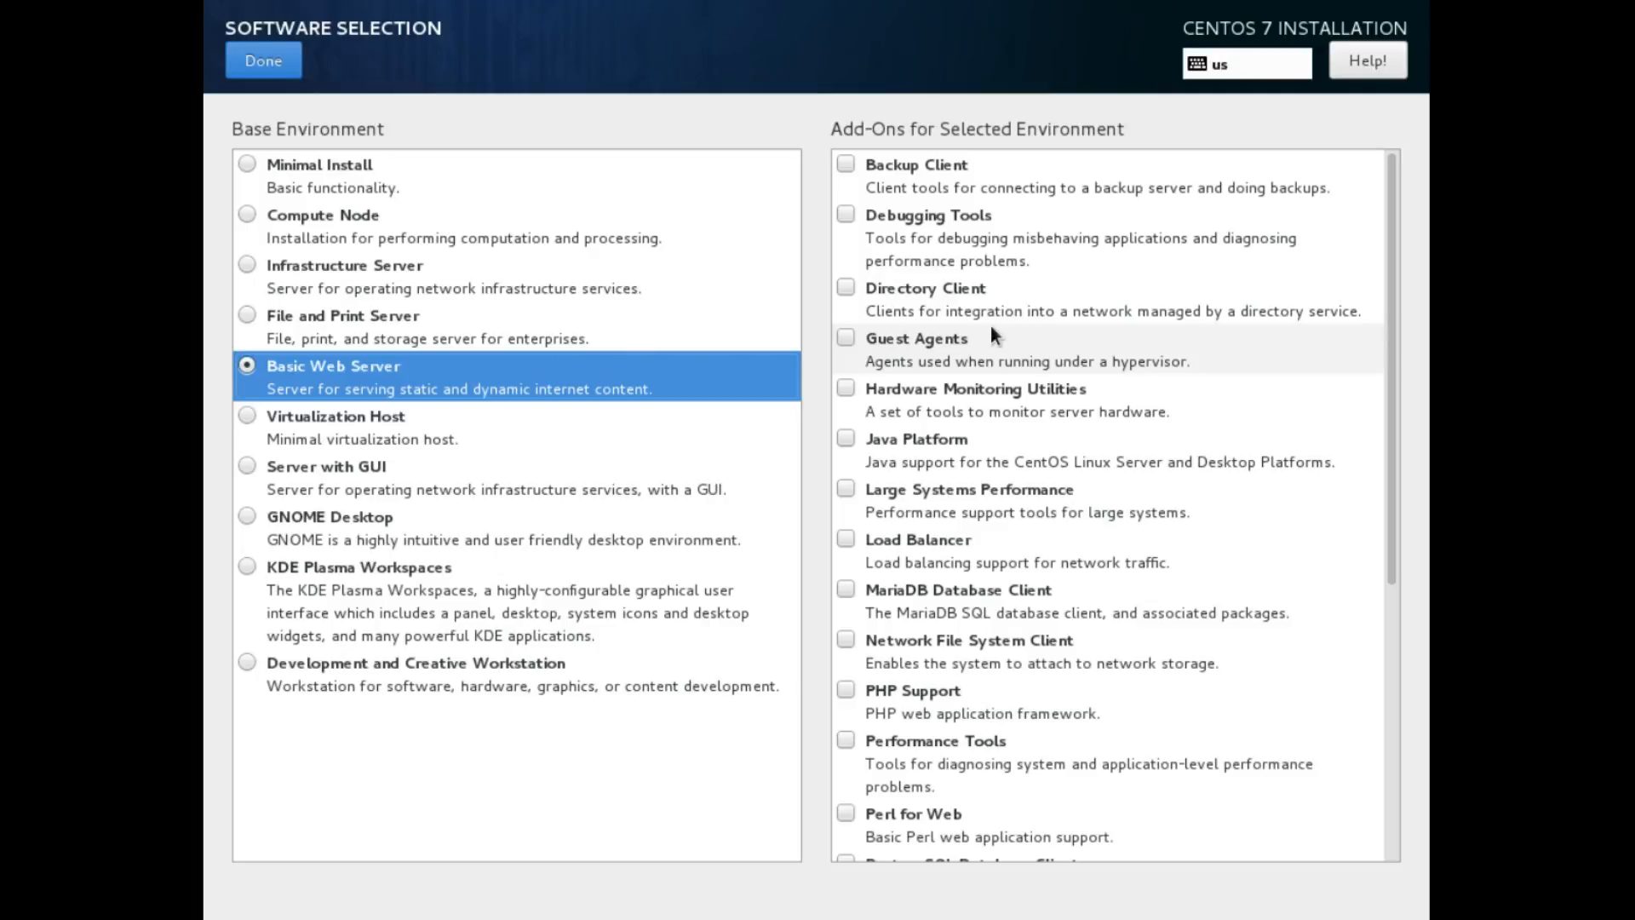
pyautogui.scroll(-3, 991, 332)
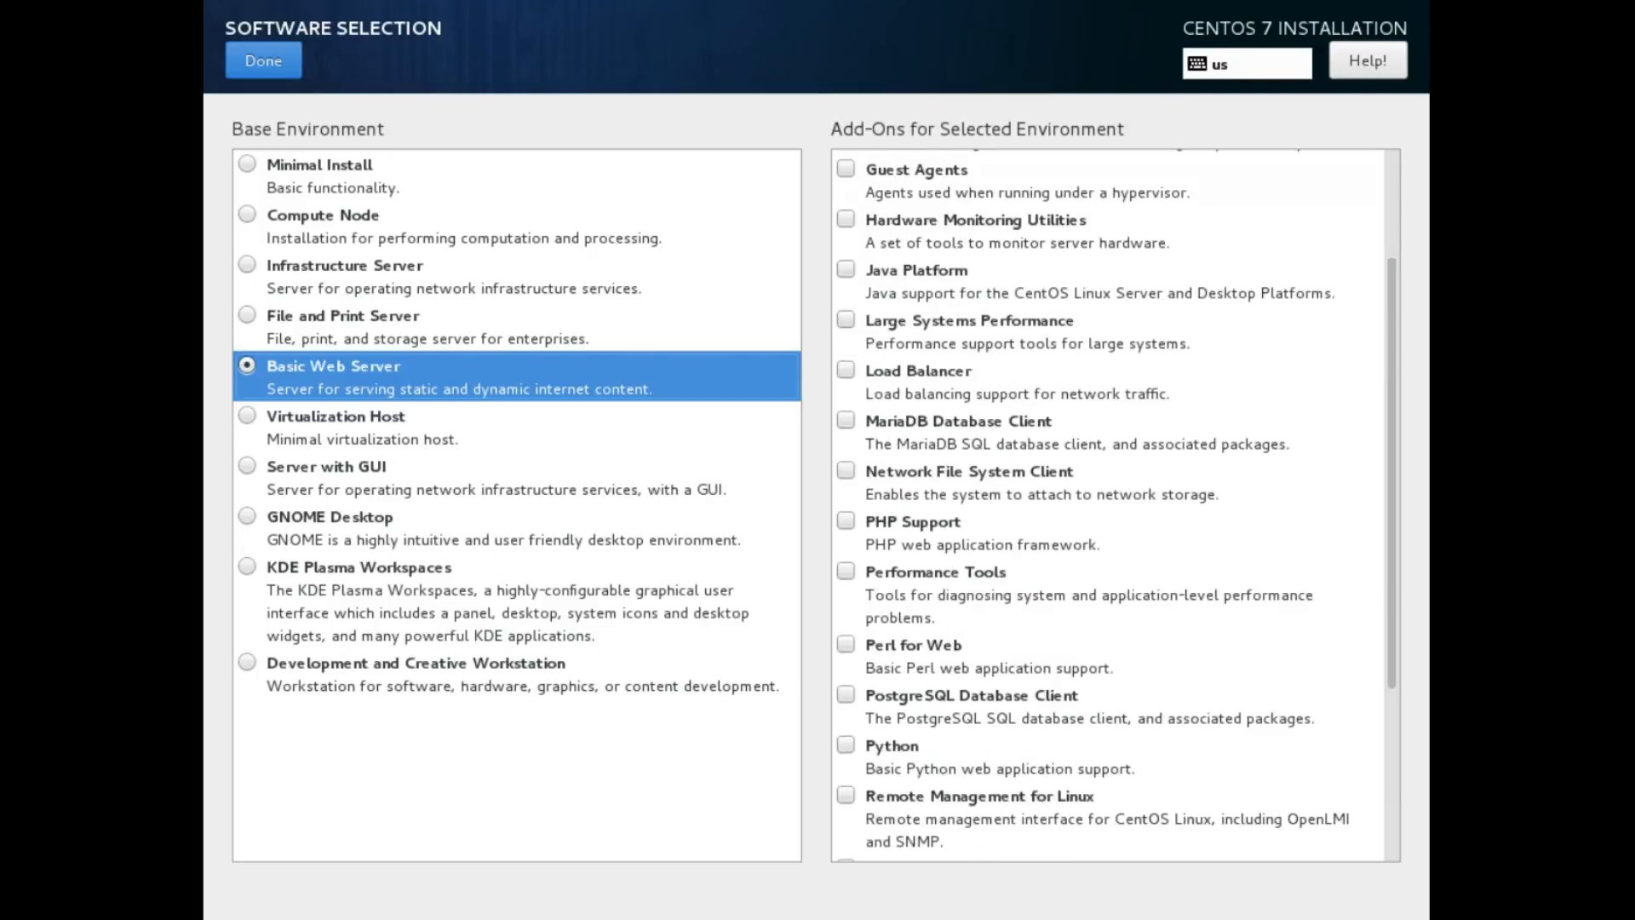
pyautogui.scroll(-3, 888, 717)
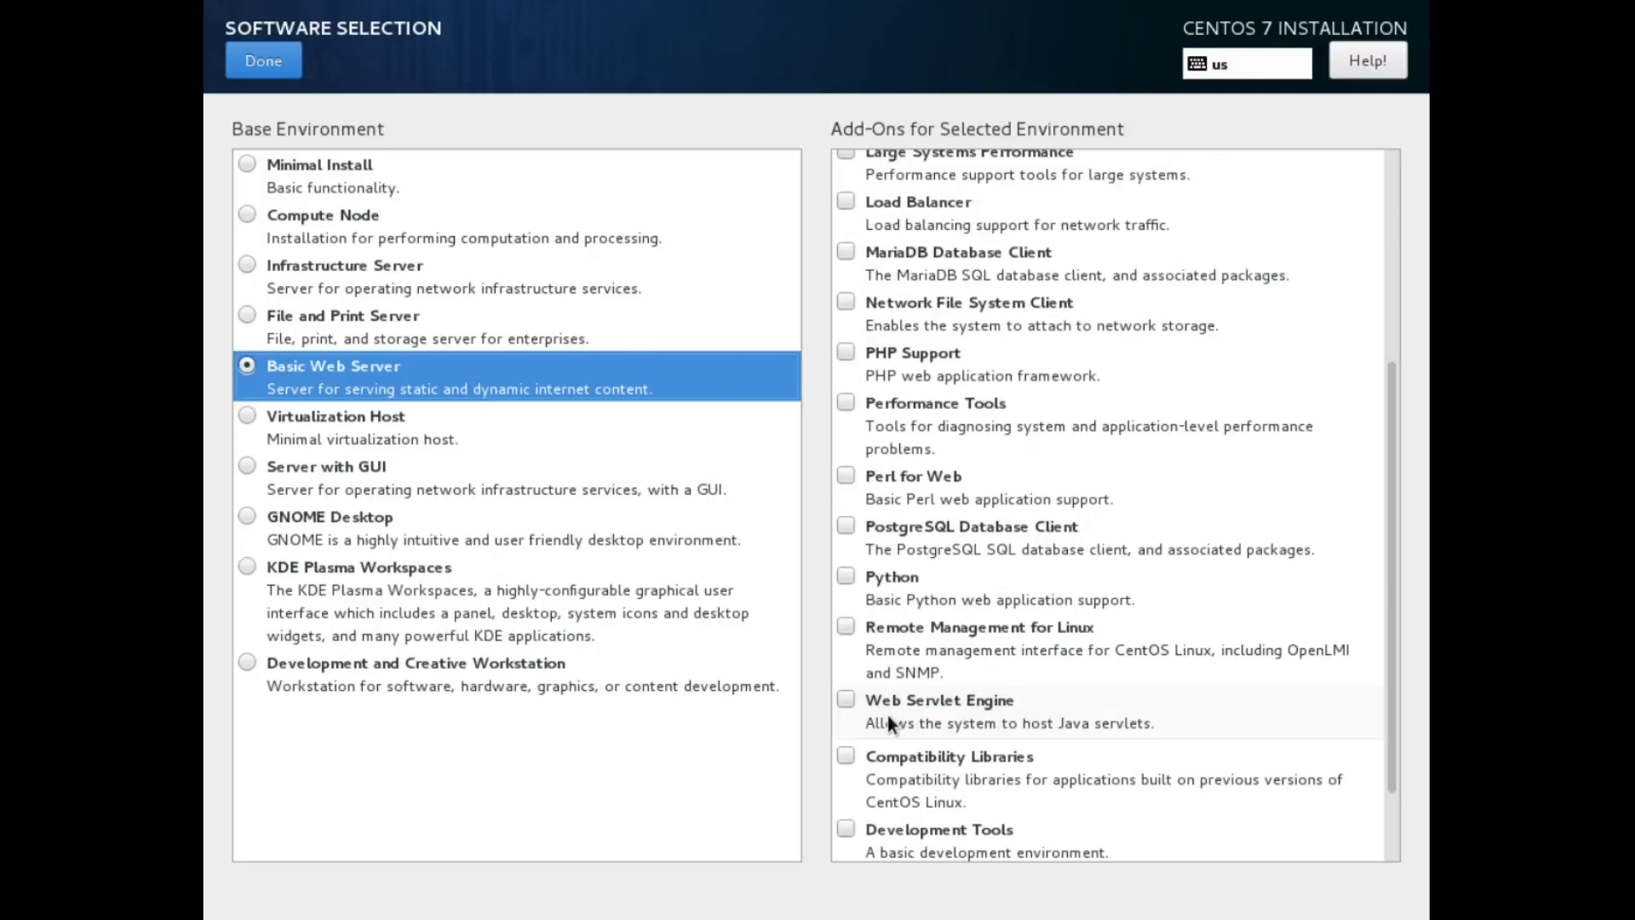
pyautogui.click(846, 353)
pyautogui.click(846, 577)
pyautogui.scroll(-3, 839, 707)
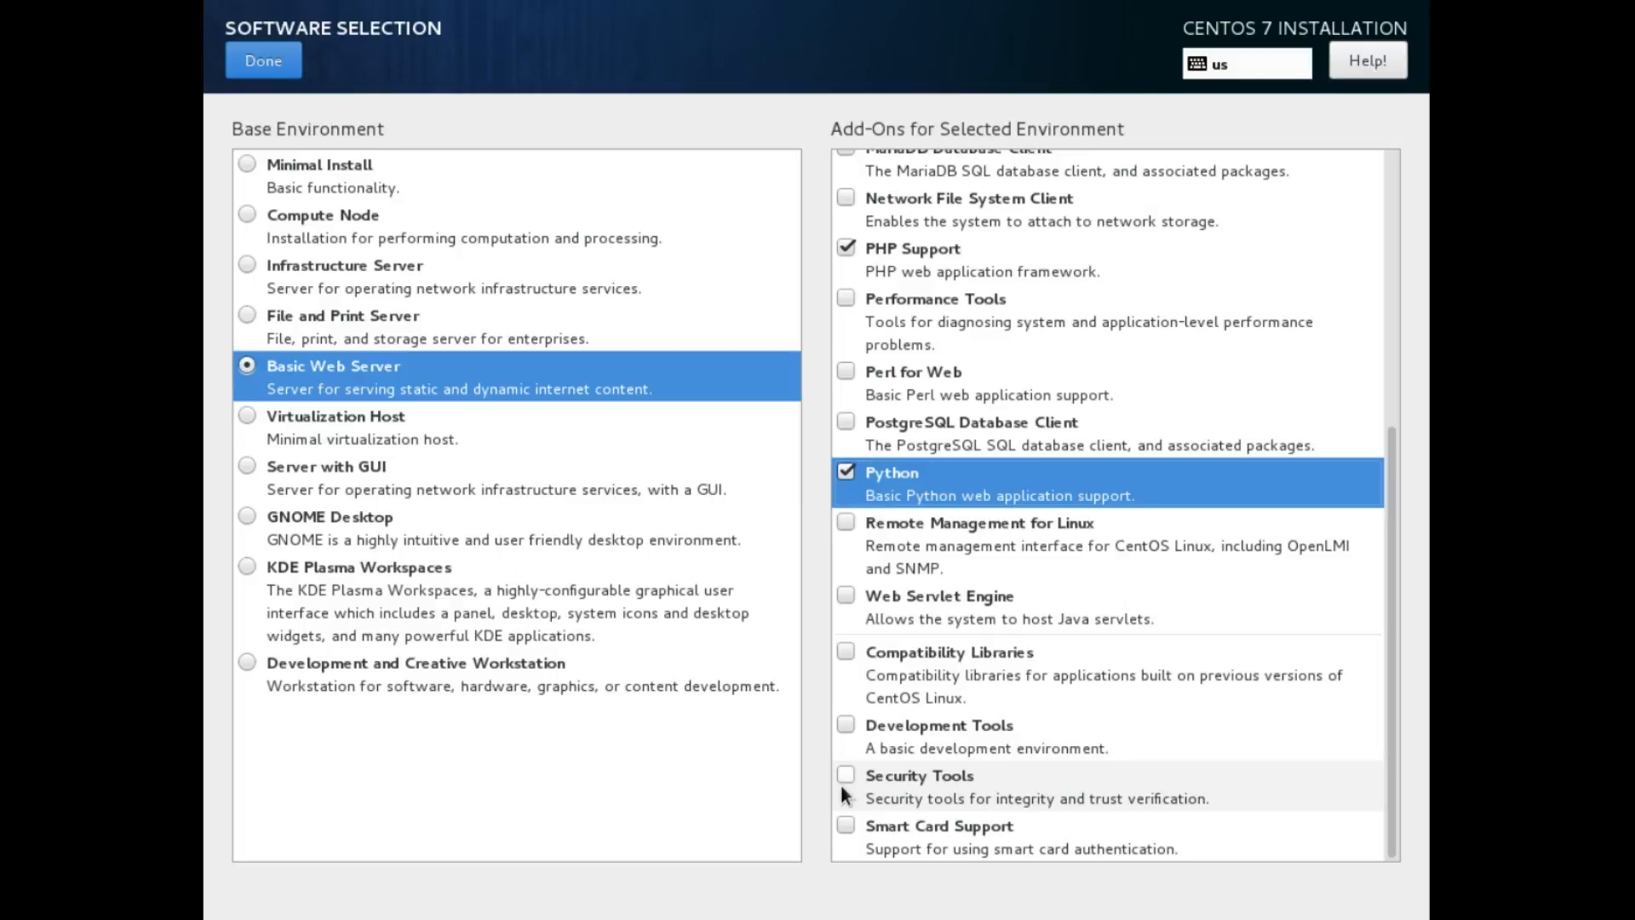
pyautogui.scroll(5, 840, 782)
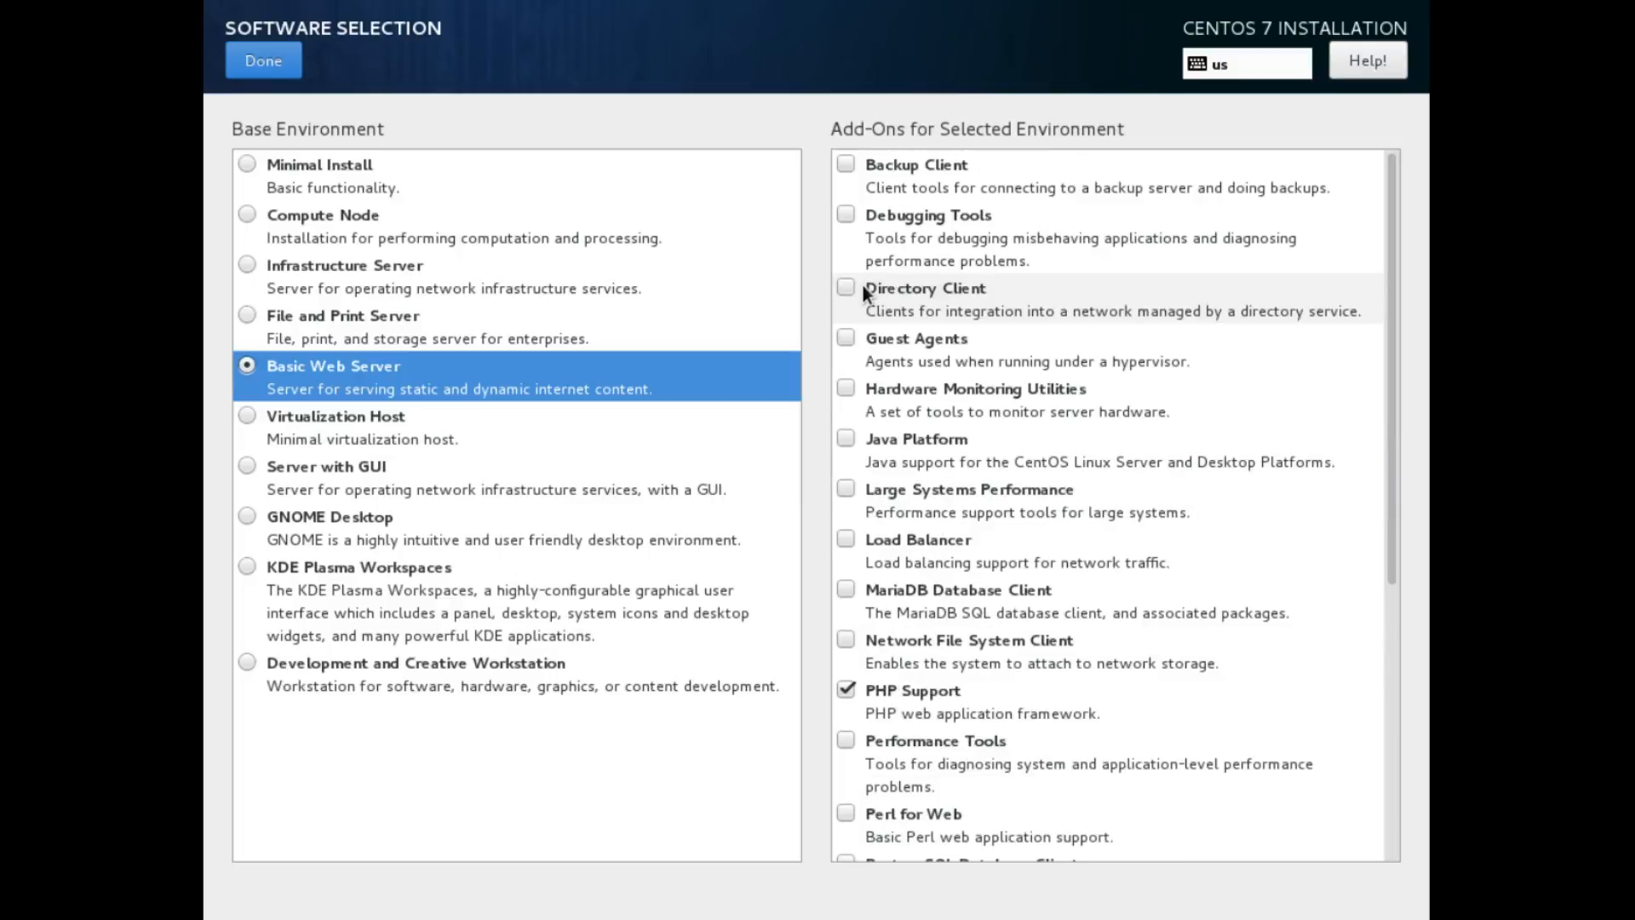
pyautogui.click(846, 438)
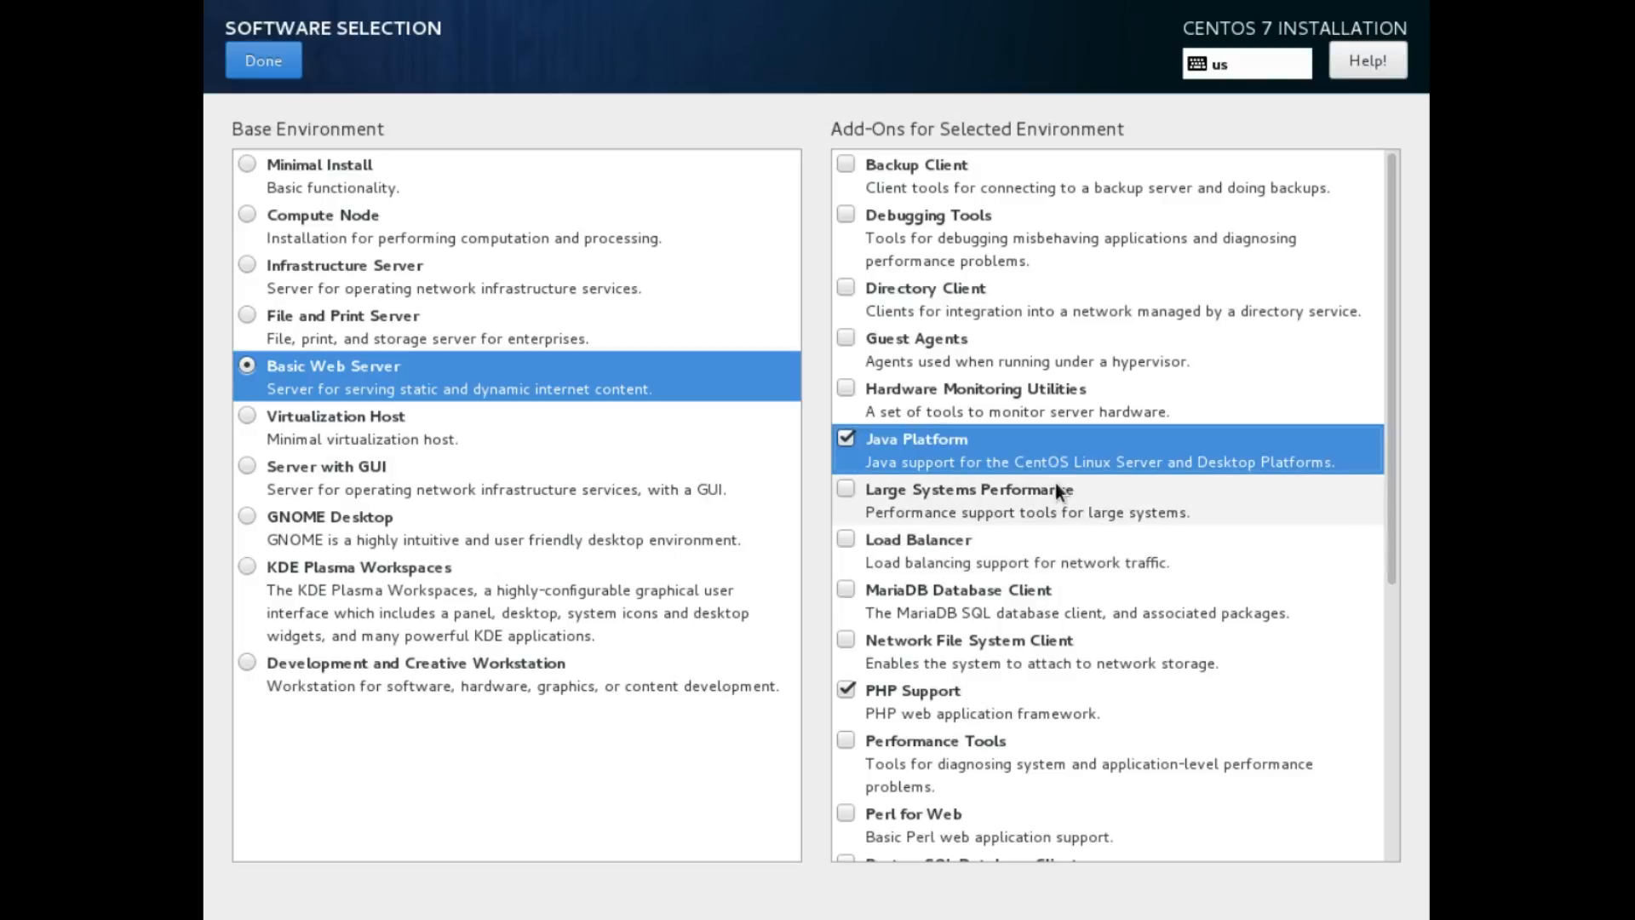
pyautogui.click(1157, 599)
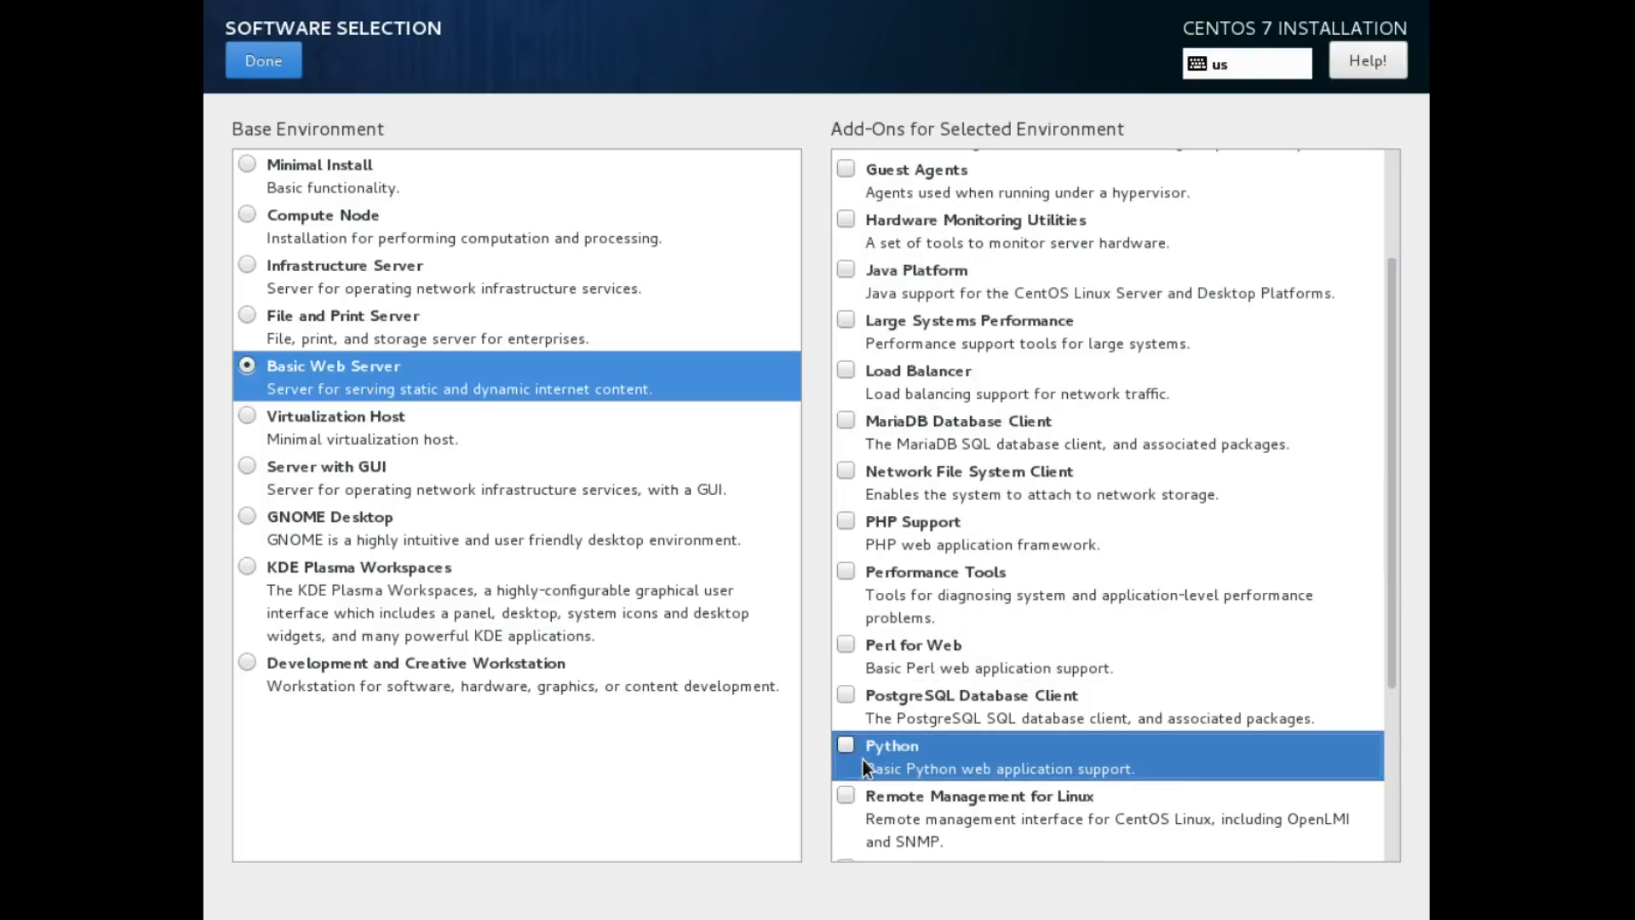
# Settle on Server with GUI with no add-ons and return to the summary
pyautogui.click(246, 367)
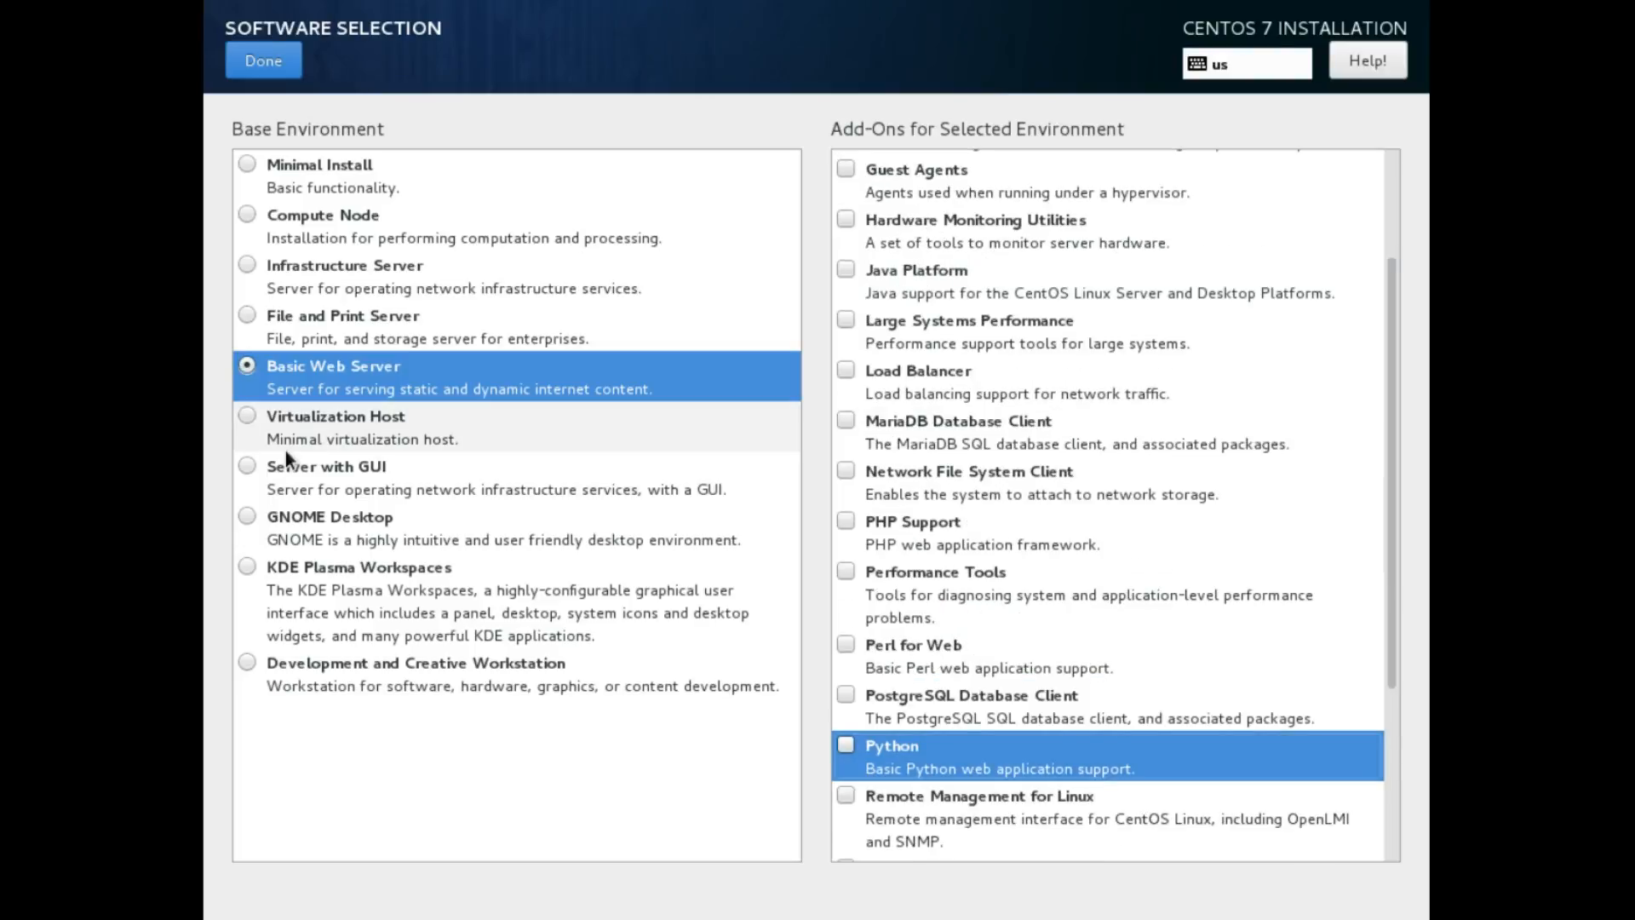
pyautogui.click(286, 457)
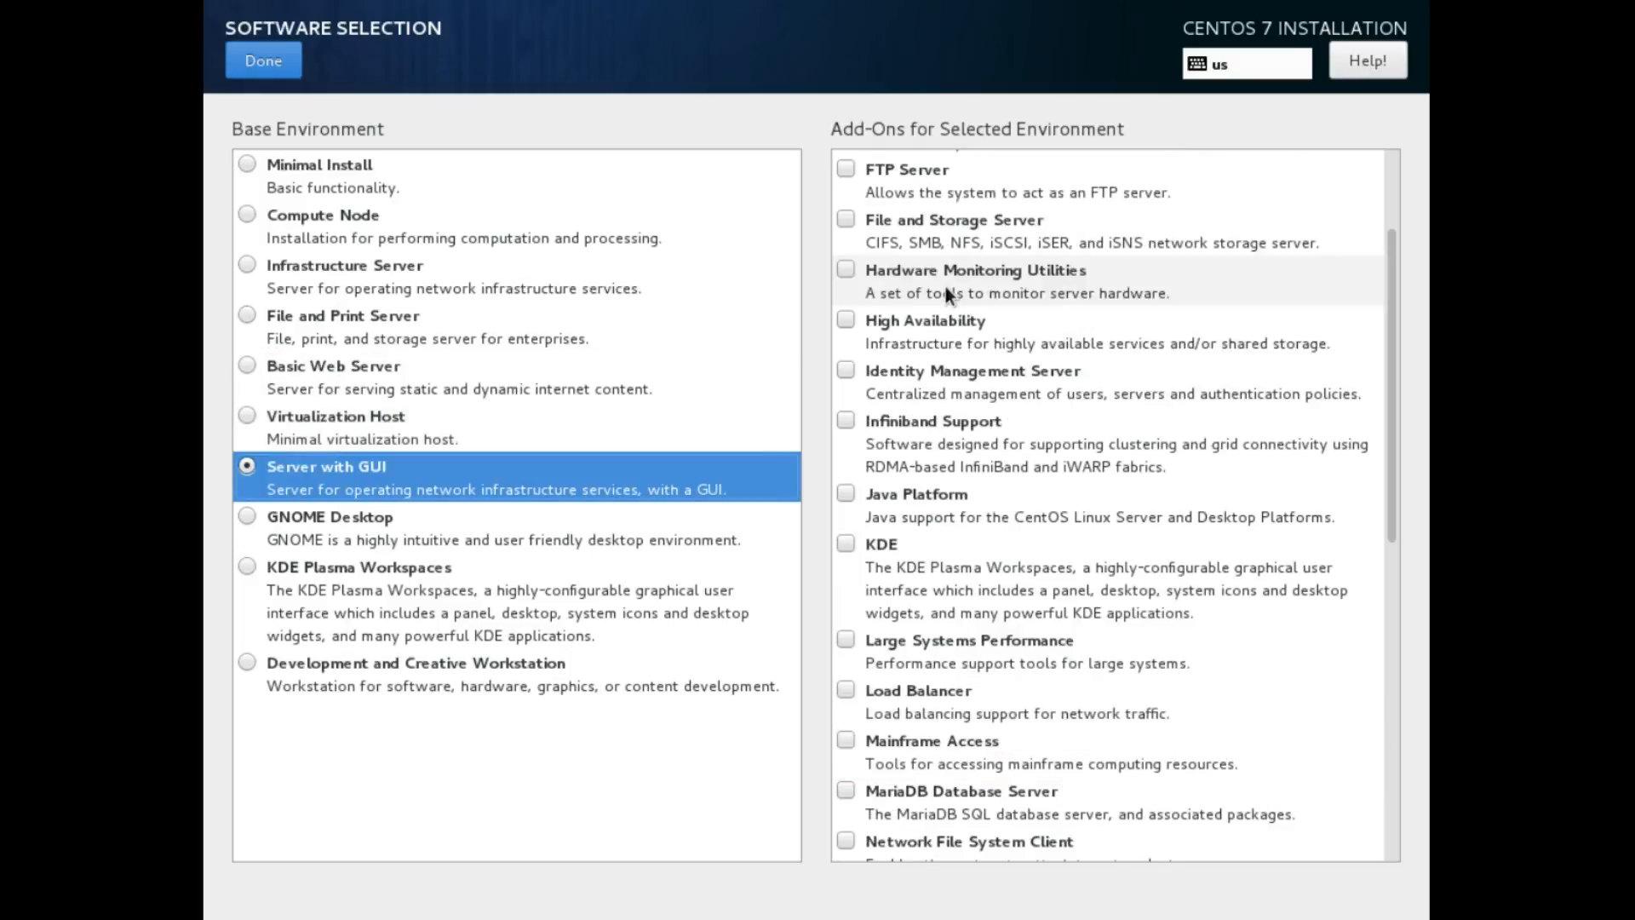
pyautogui.scroll(-5, 1111, 838)
pyautogui.scroll(1, 1113, 827)
pyautogui.scroll(6, 1115, 835)
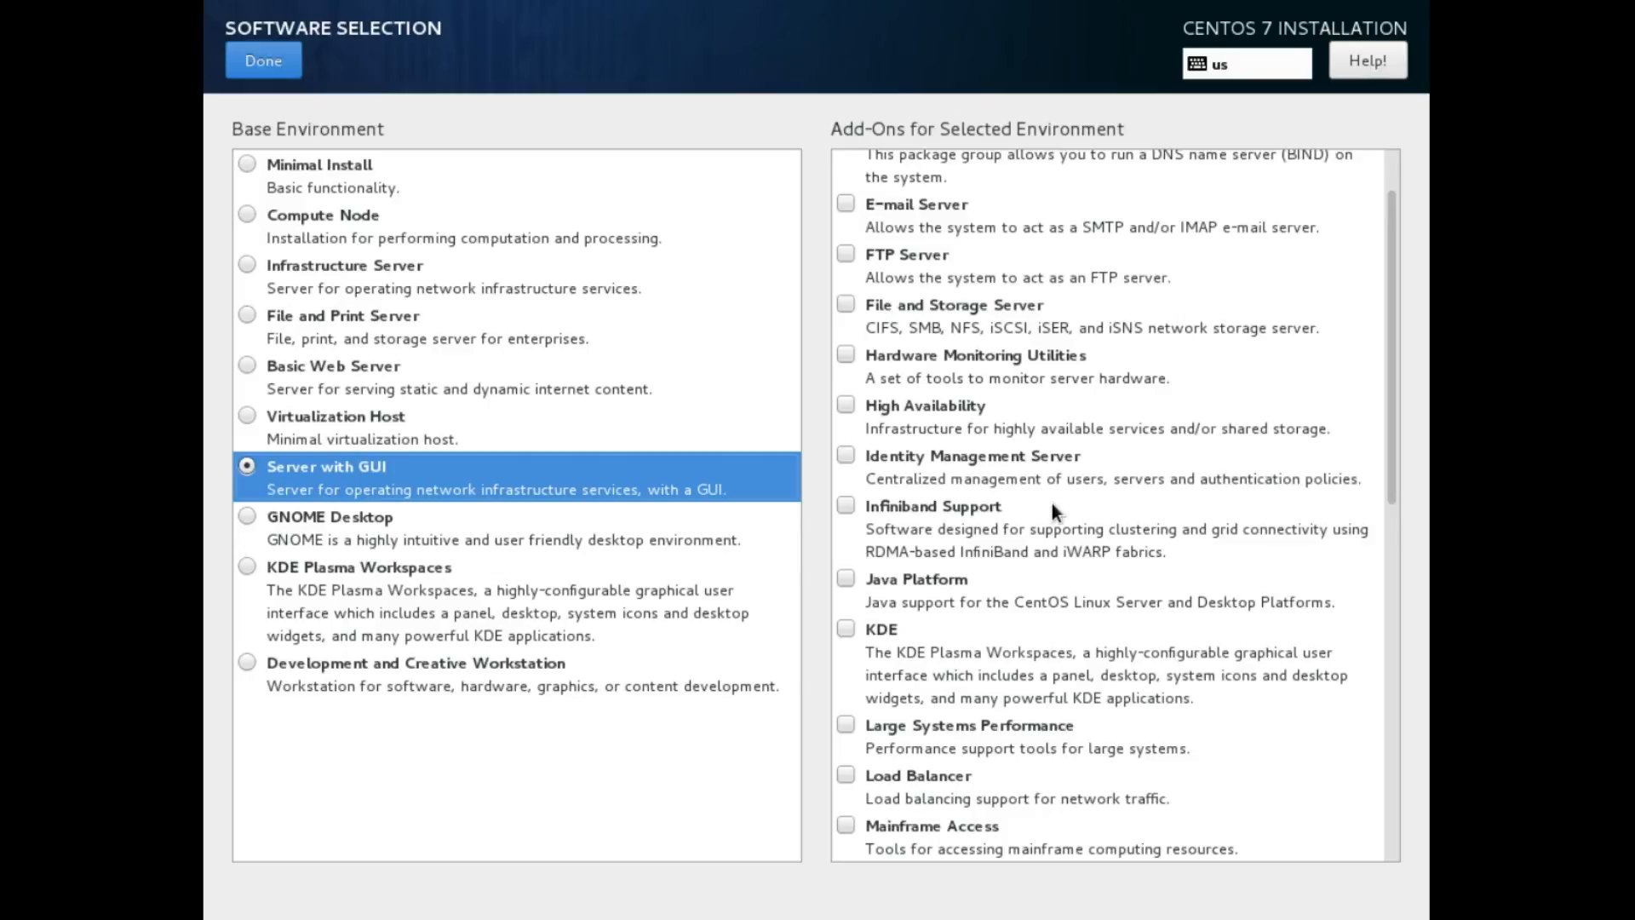
pyautogui.scroll(1, 927, 356)
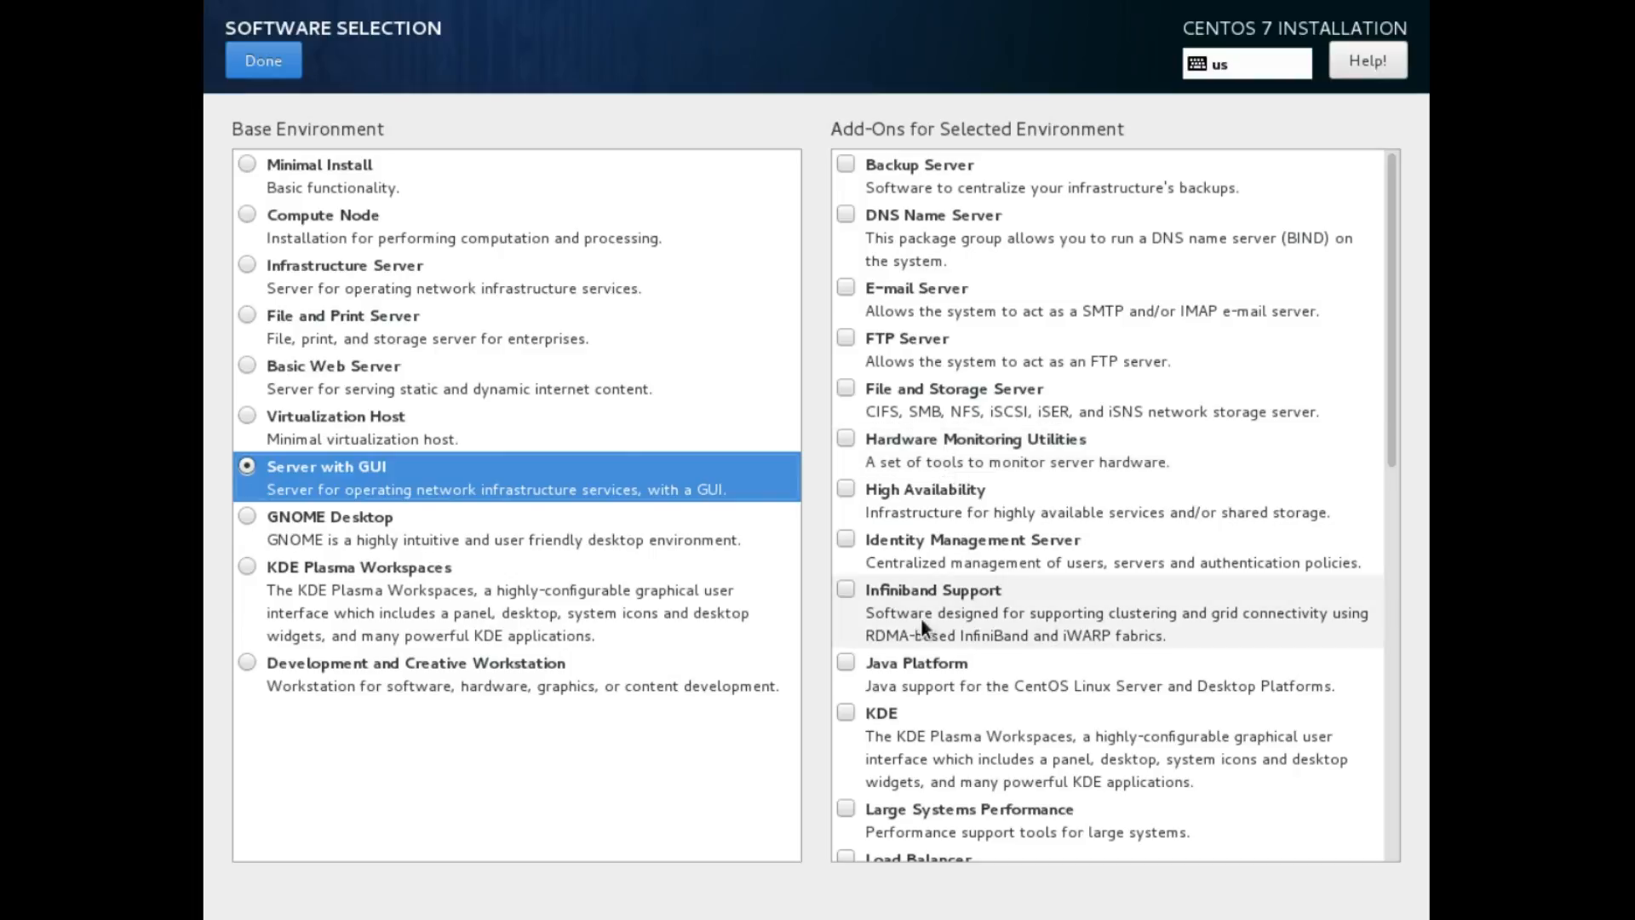
pyautogui.scroll(-3, 922, 617)
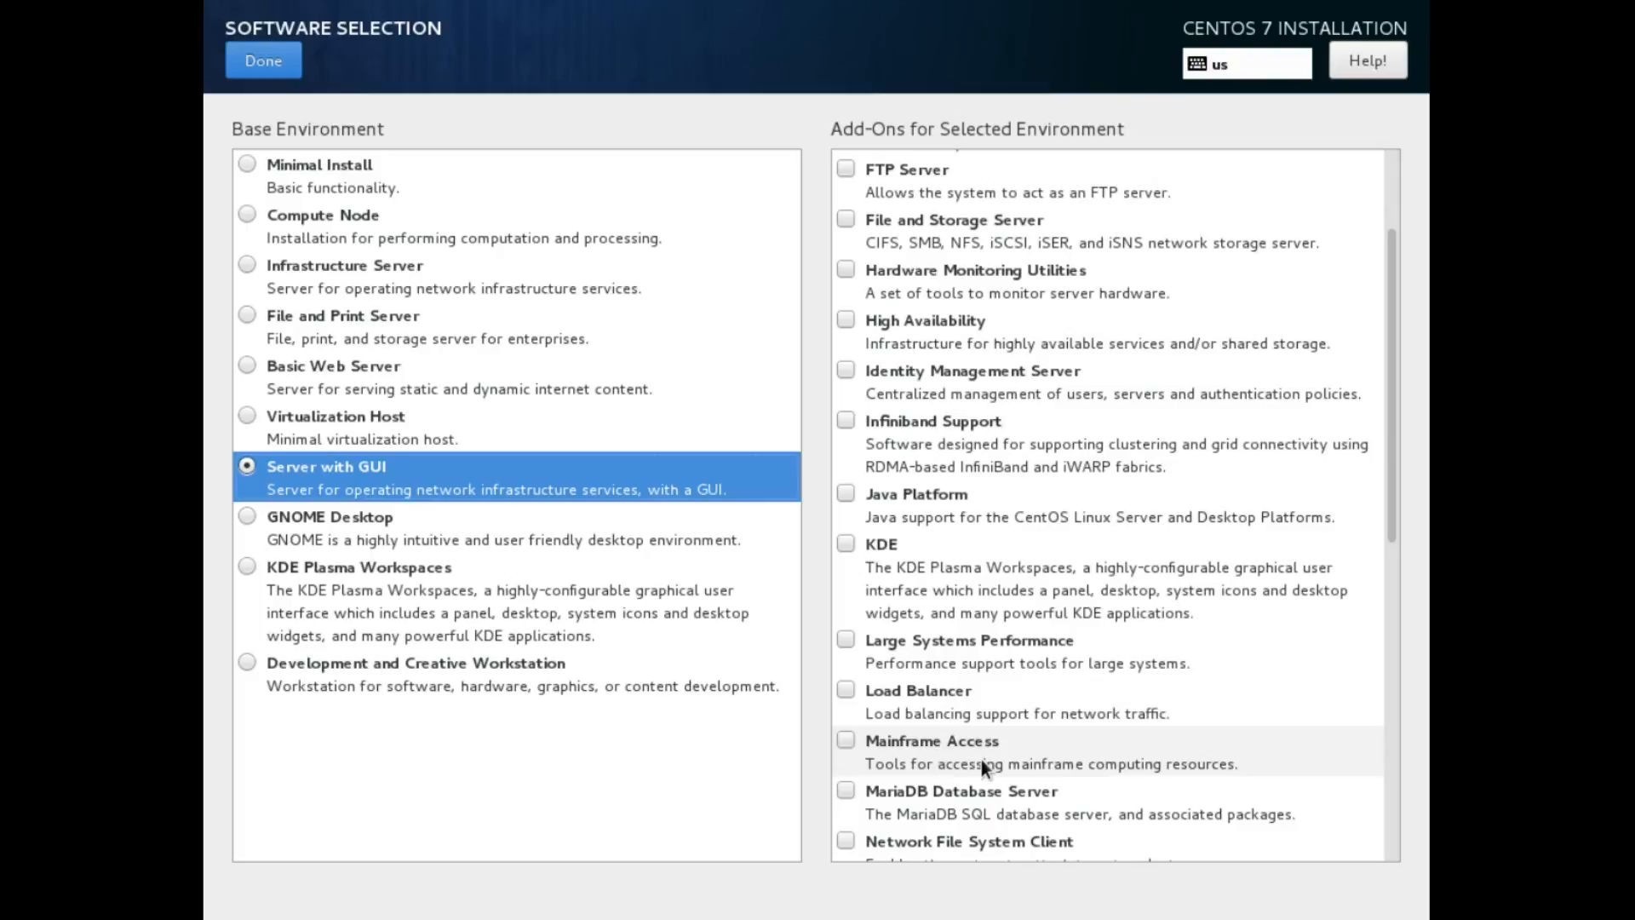
pyautogui.scroll(-4, 981, 760)
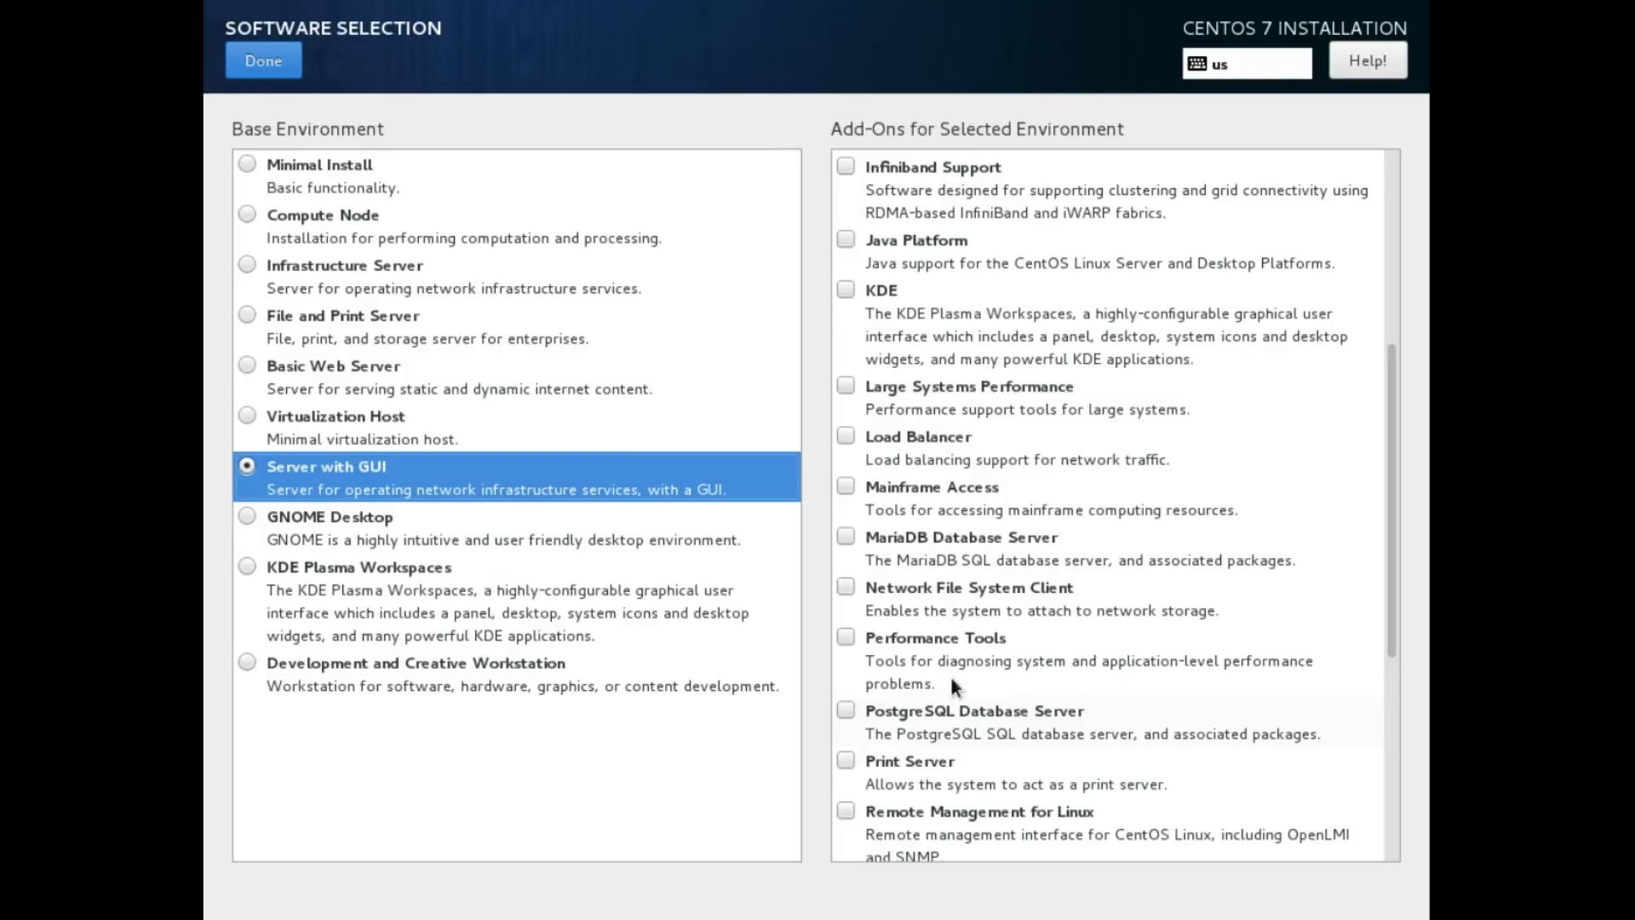
pyautogui.scroll(5, 1080, 637)
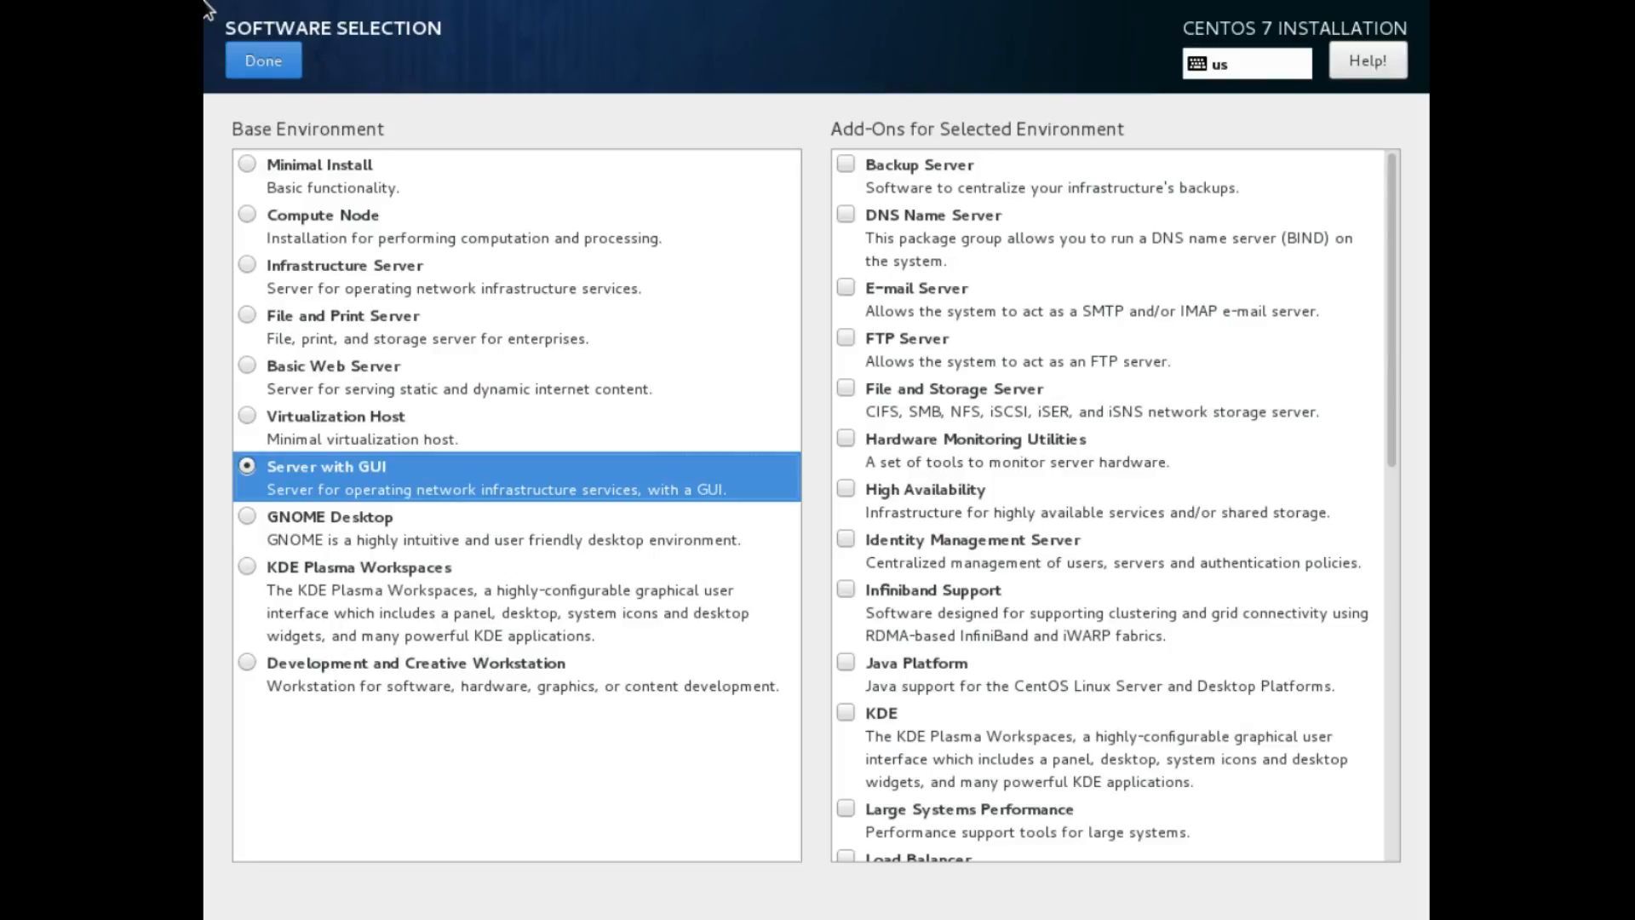
pyautogui.click(263, 60)
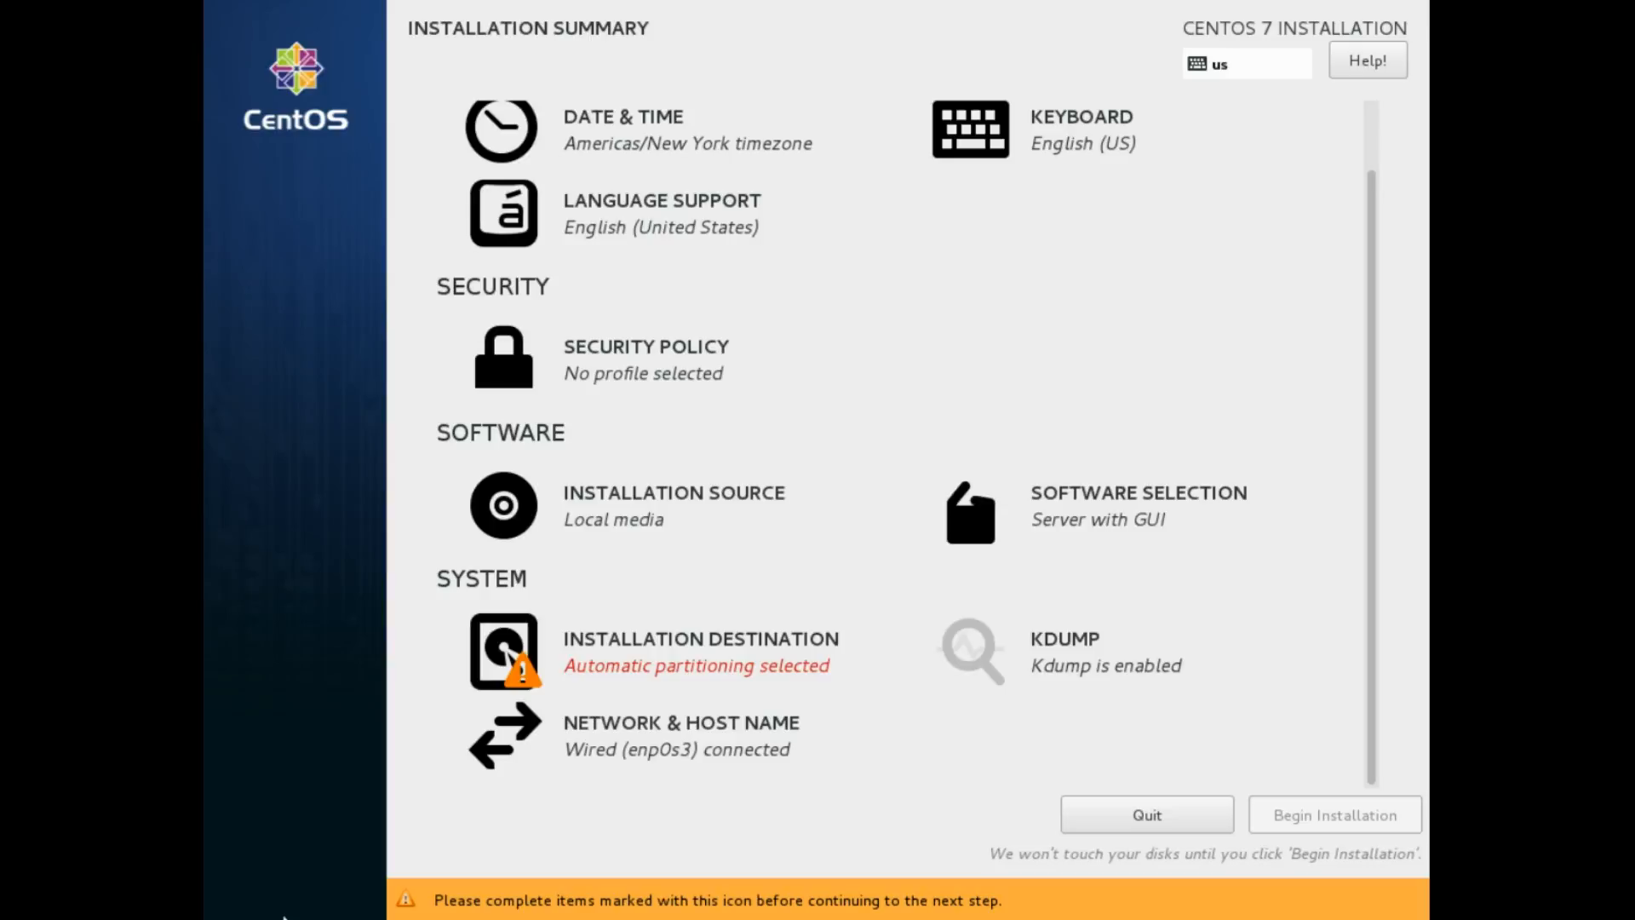
# In Installation Destination, check the Add a disk page, then choose manual partitioning for the 20 GiB disk
pyautogui.click(612, 674)
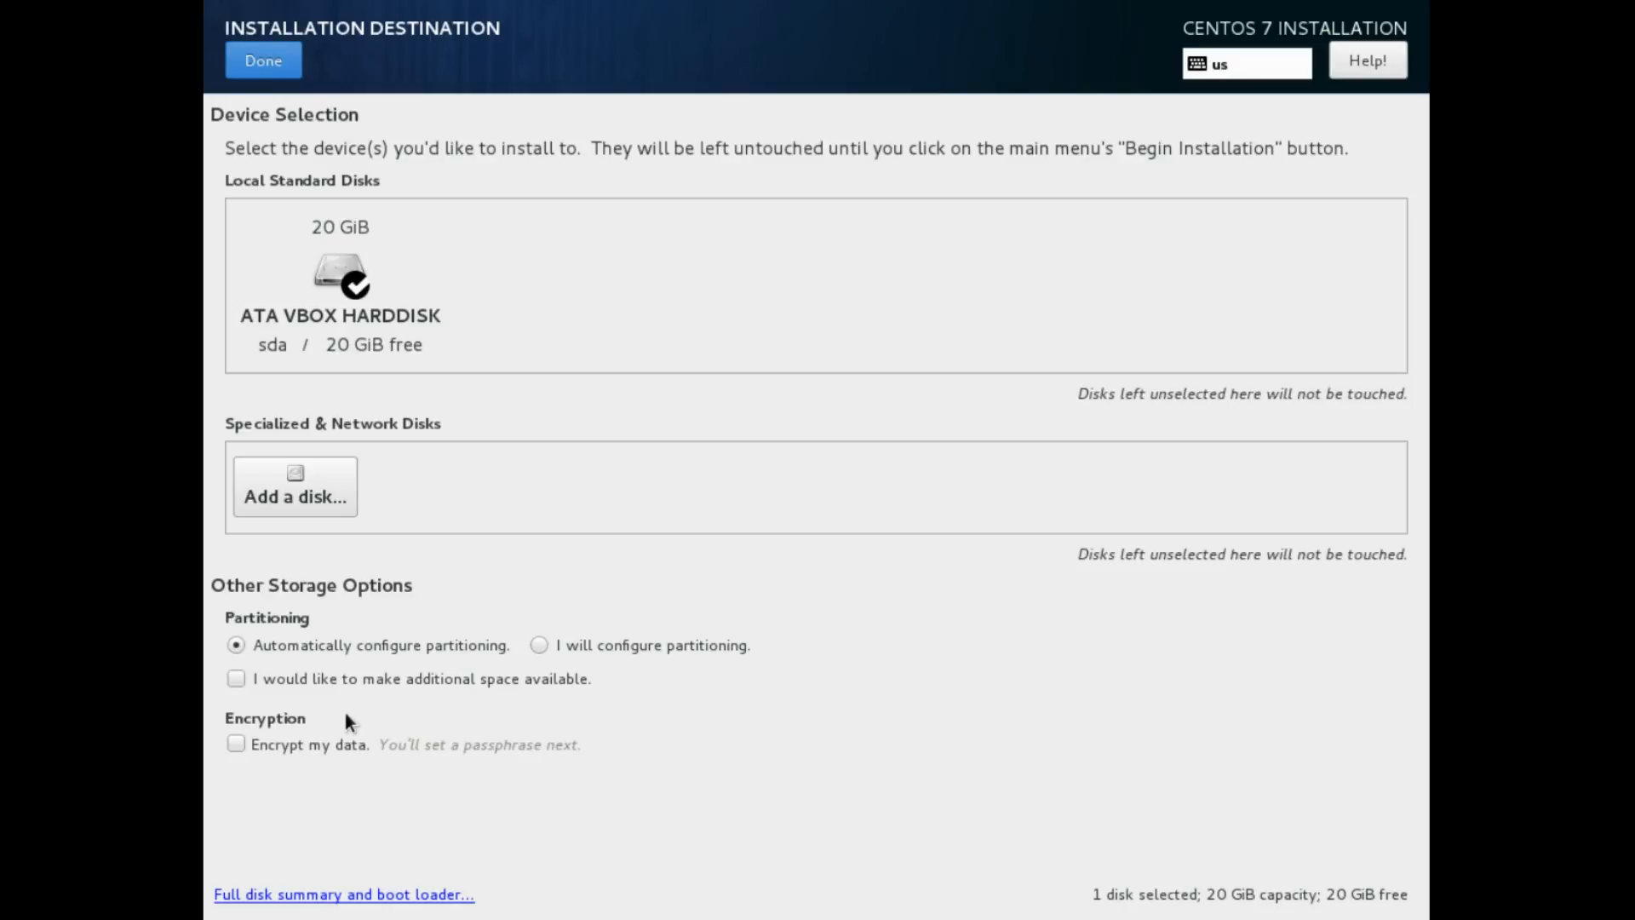
pyautogui.click(249, 477)
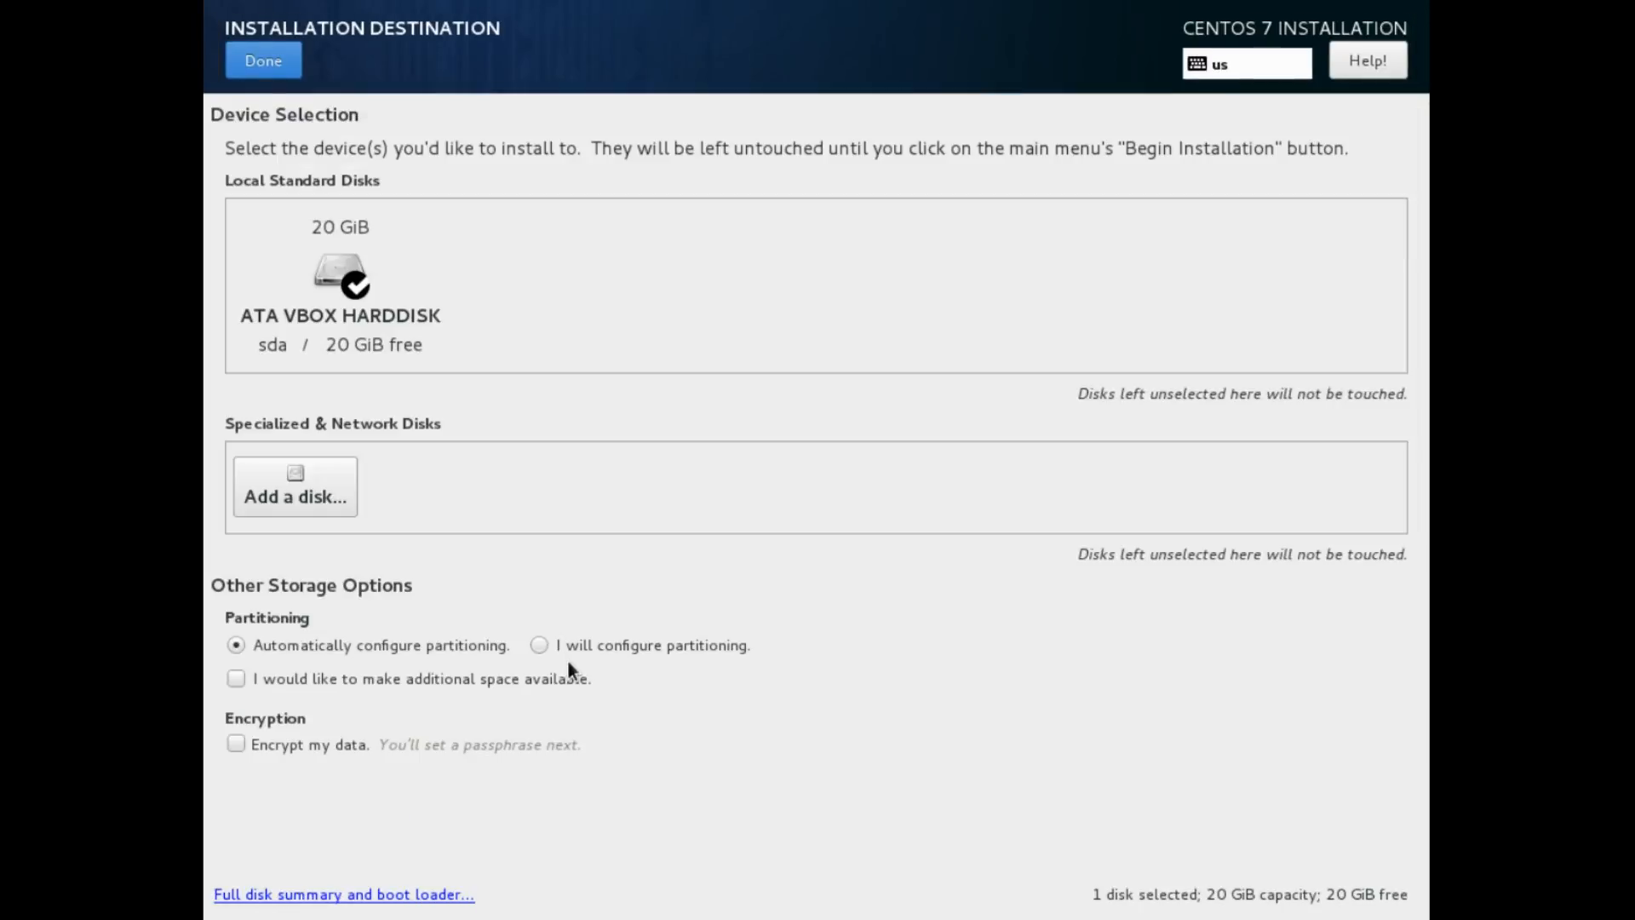
pyautogui.click(567, 657)
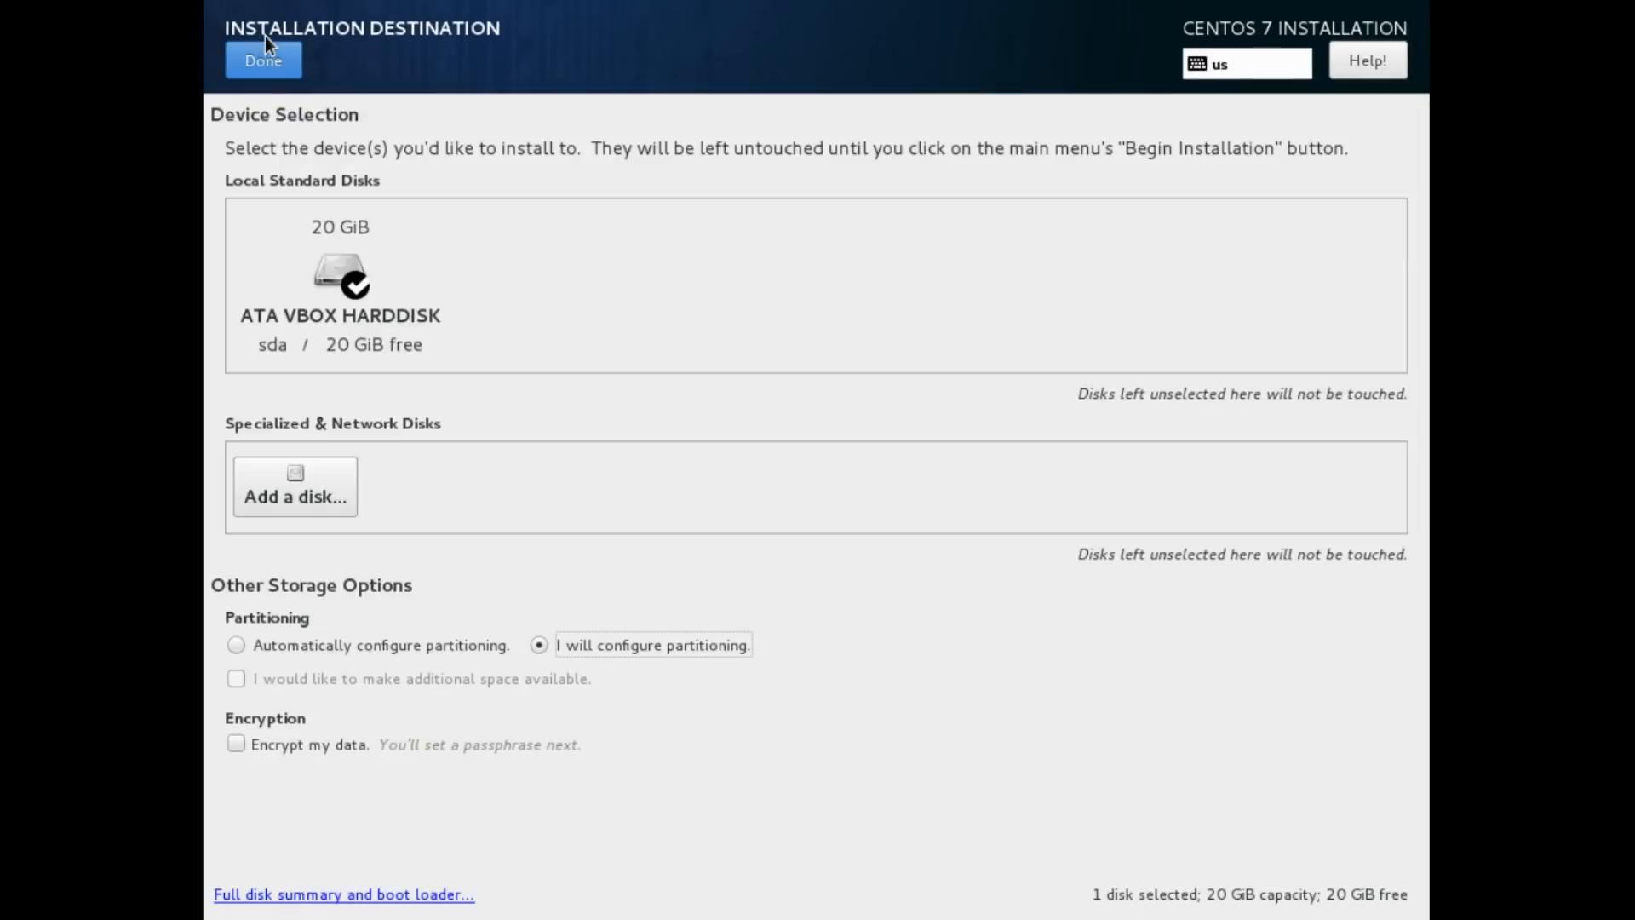
# Auto-create LVM mount points (/boot 500 MiB, / 17.47 GiB, swap 2048 MiB) and review swap
pyautogui.click(244, 64)
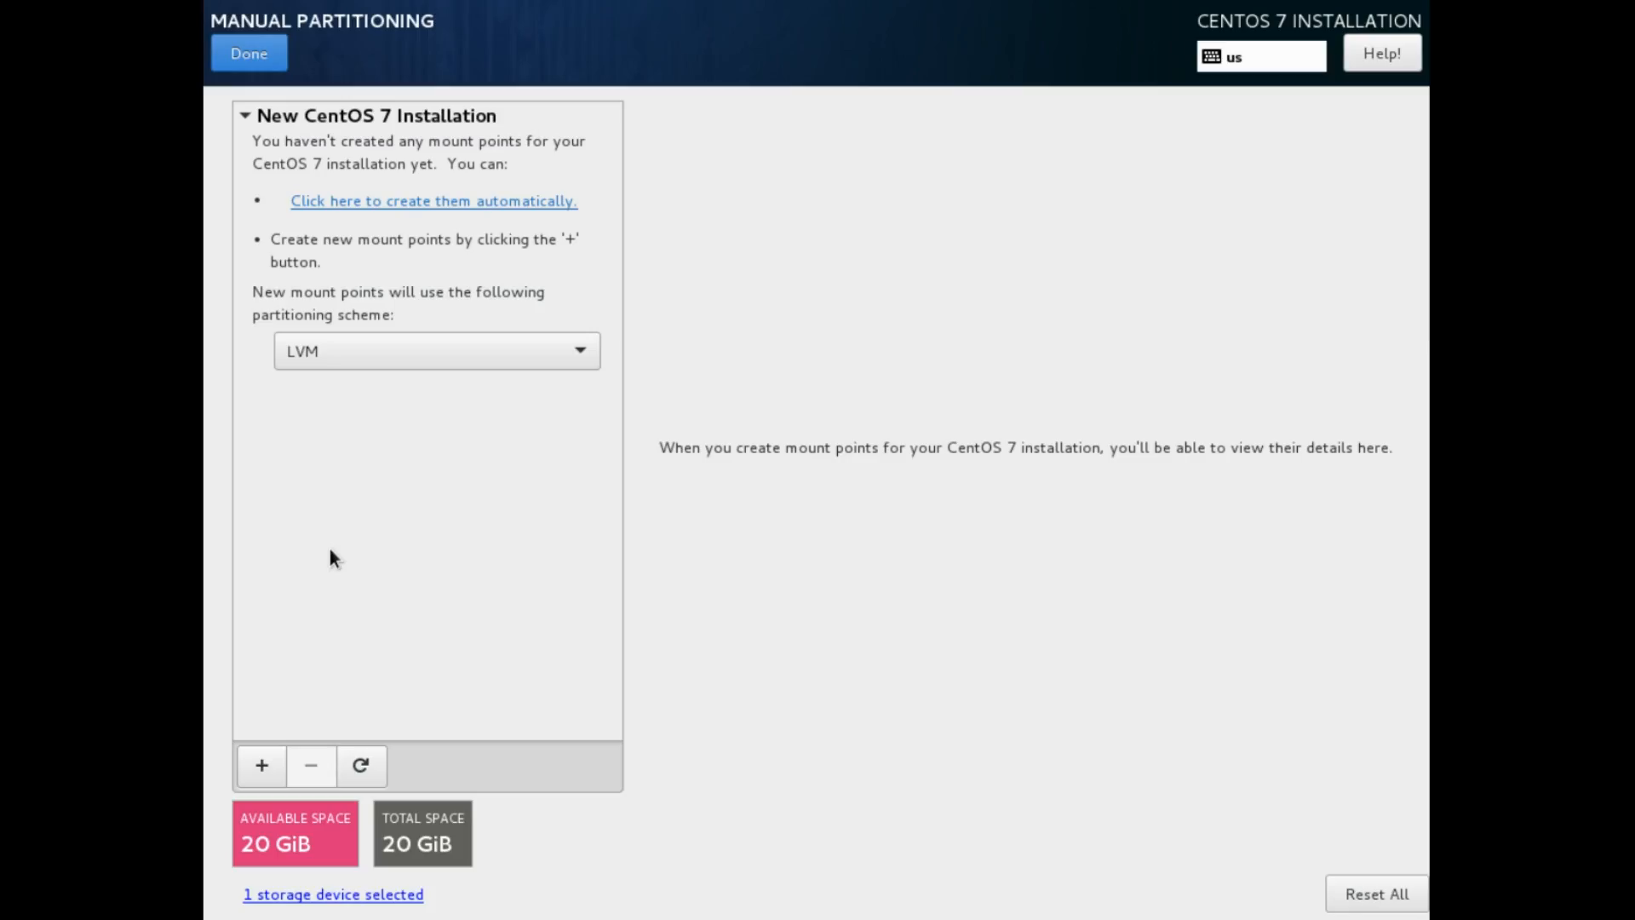
pyautogui.click(458, 204)
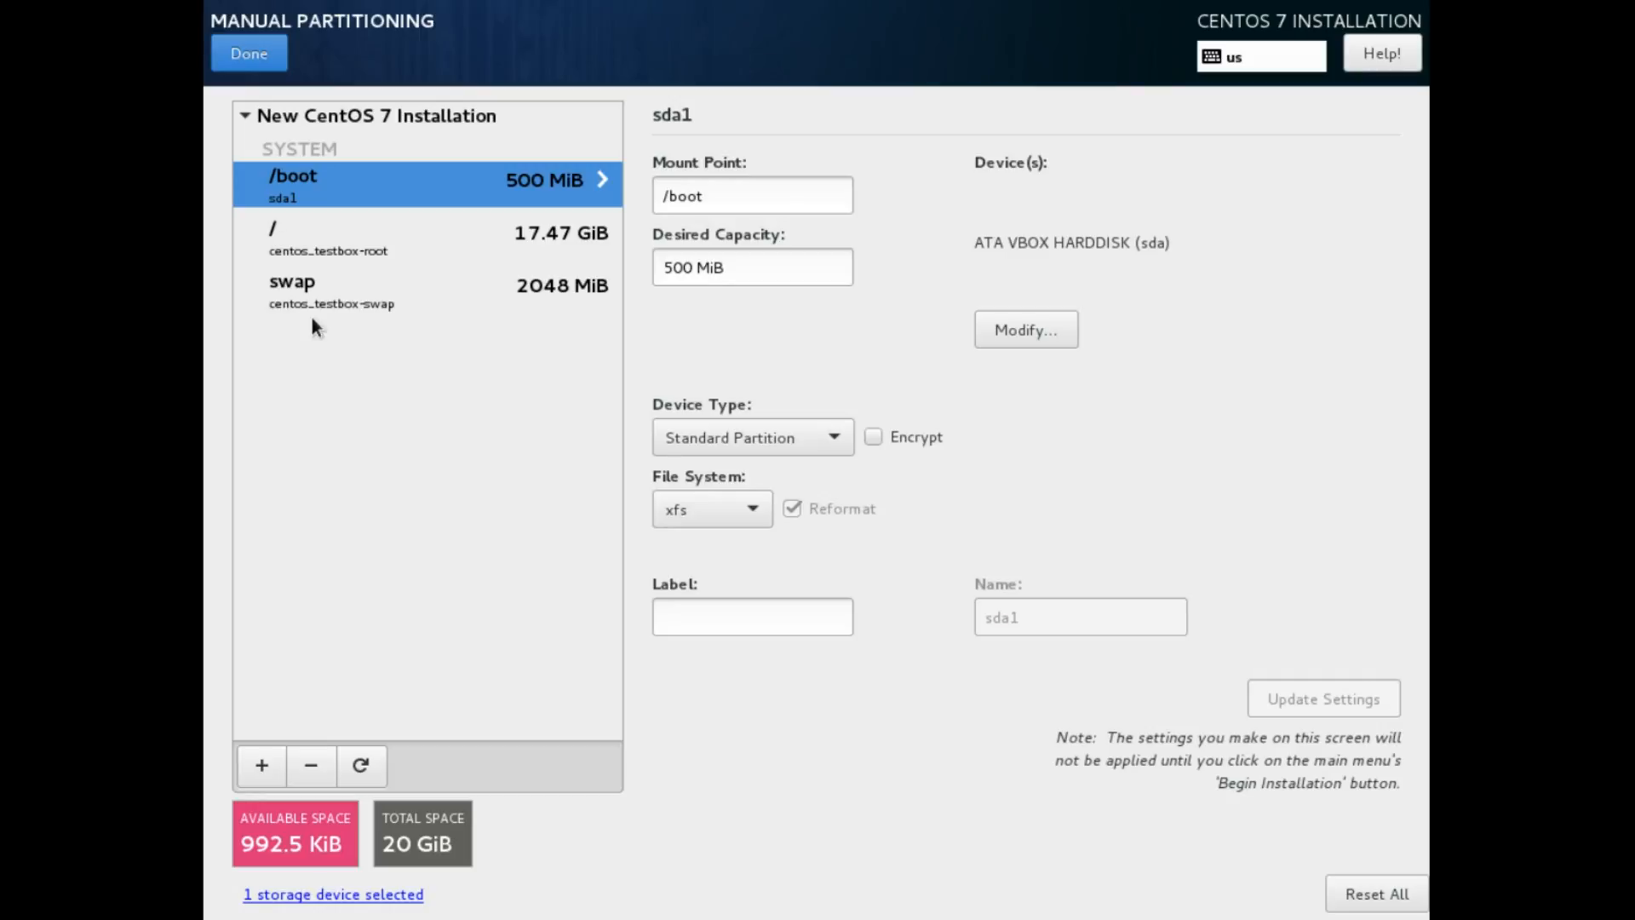
pyautogui.click(515, 294)
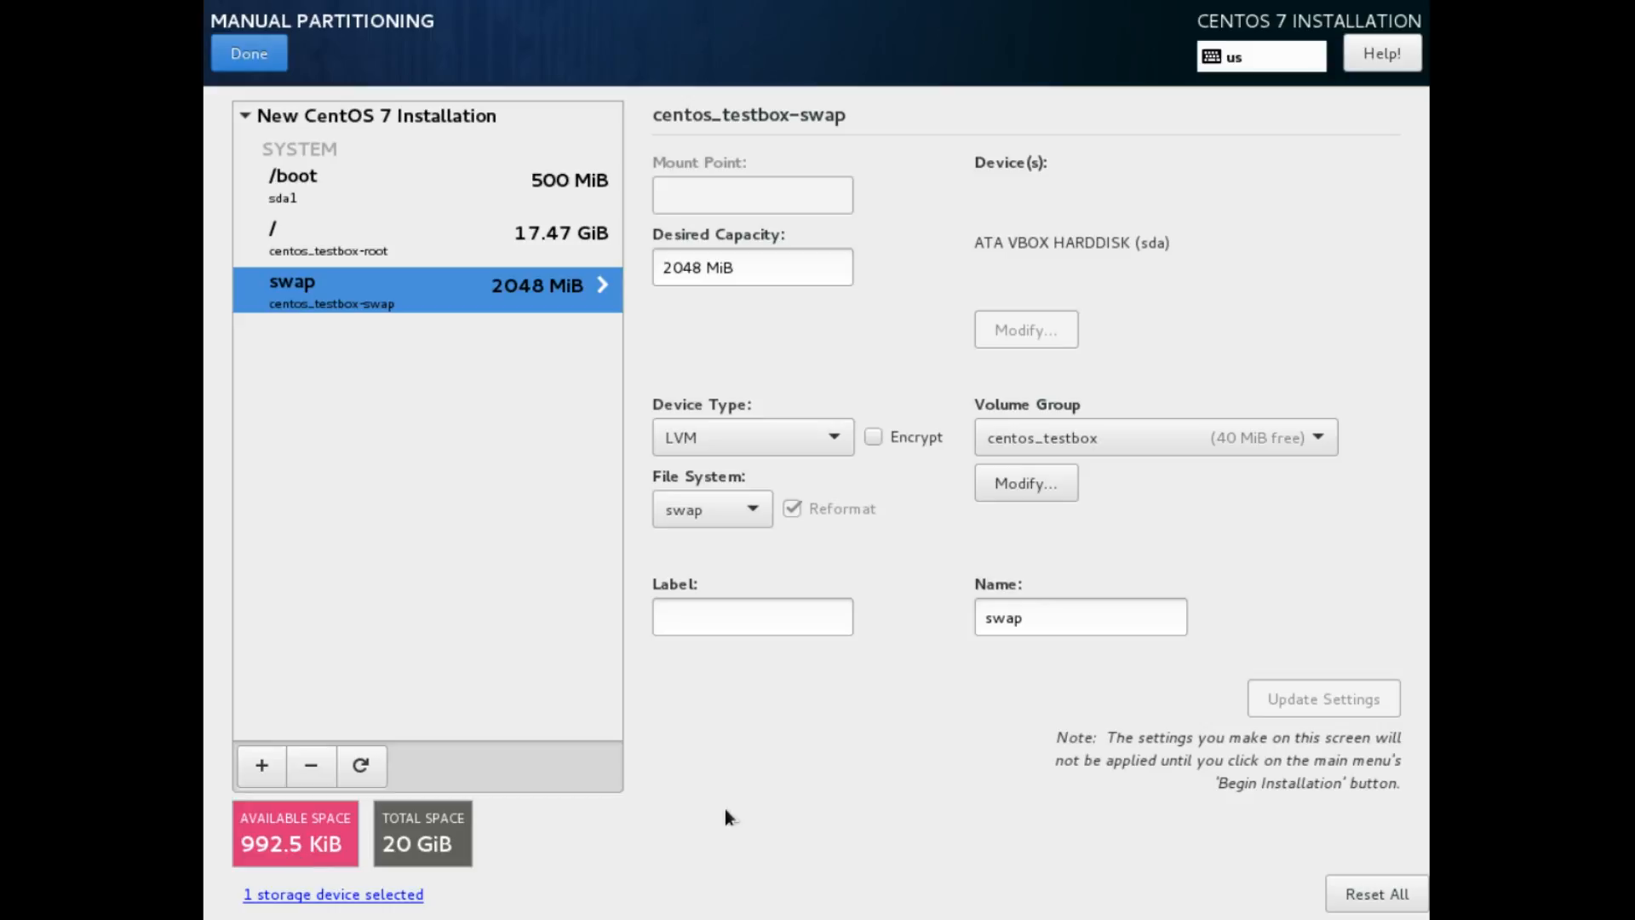
pyautogui.click(260, 65)
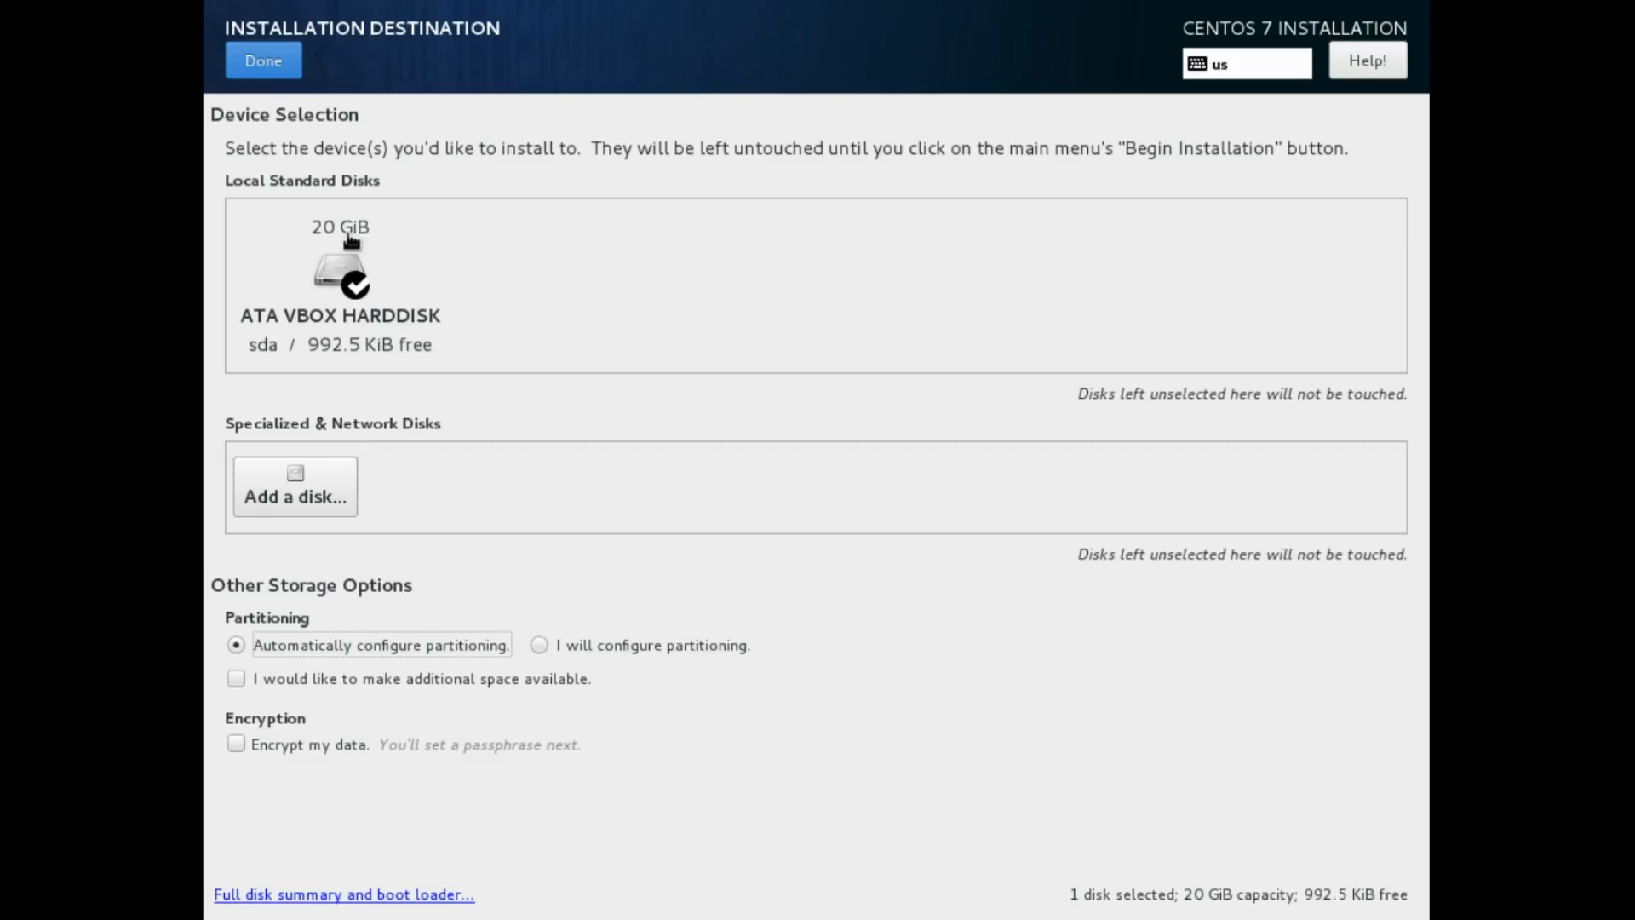
pyautogui.click(351, 241)
# Revisit manual partitioning, then switch the sda disk to automatic partitioning
pyautogui.click(290, 61)
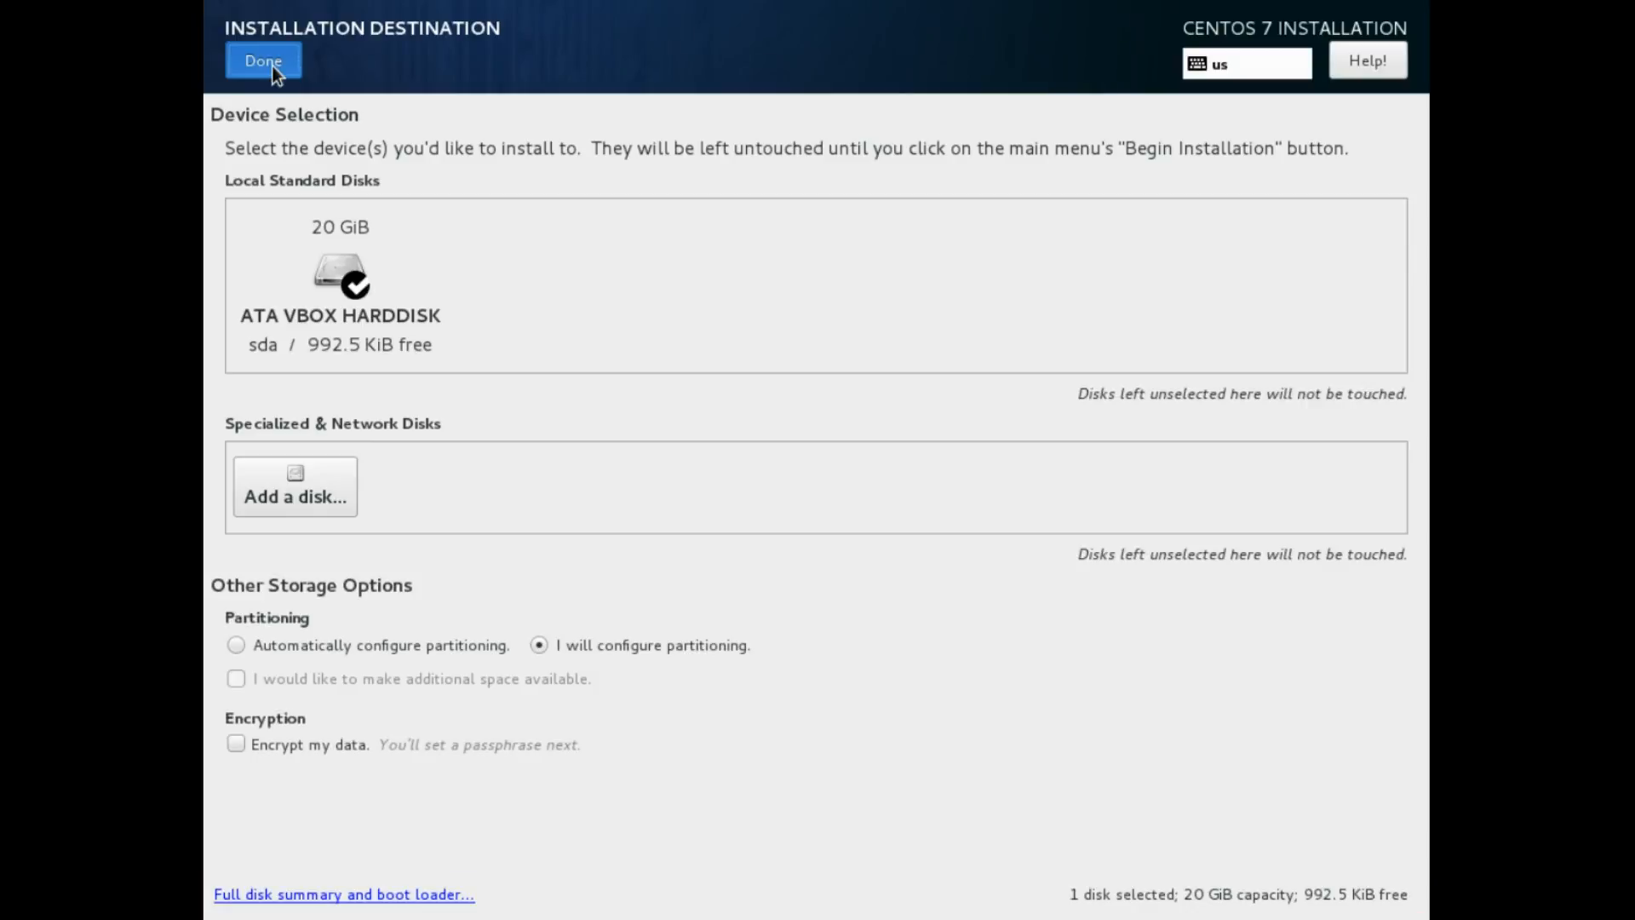
pyautogui.click(271, 63)
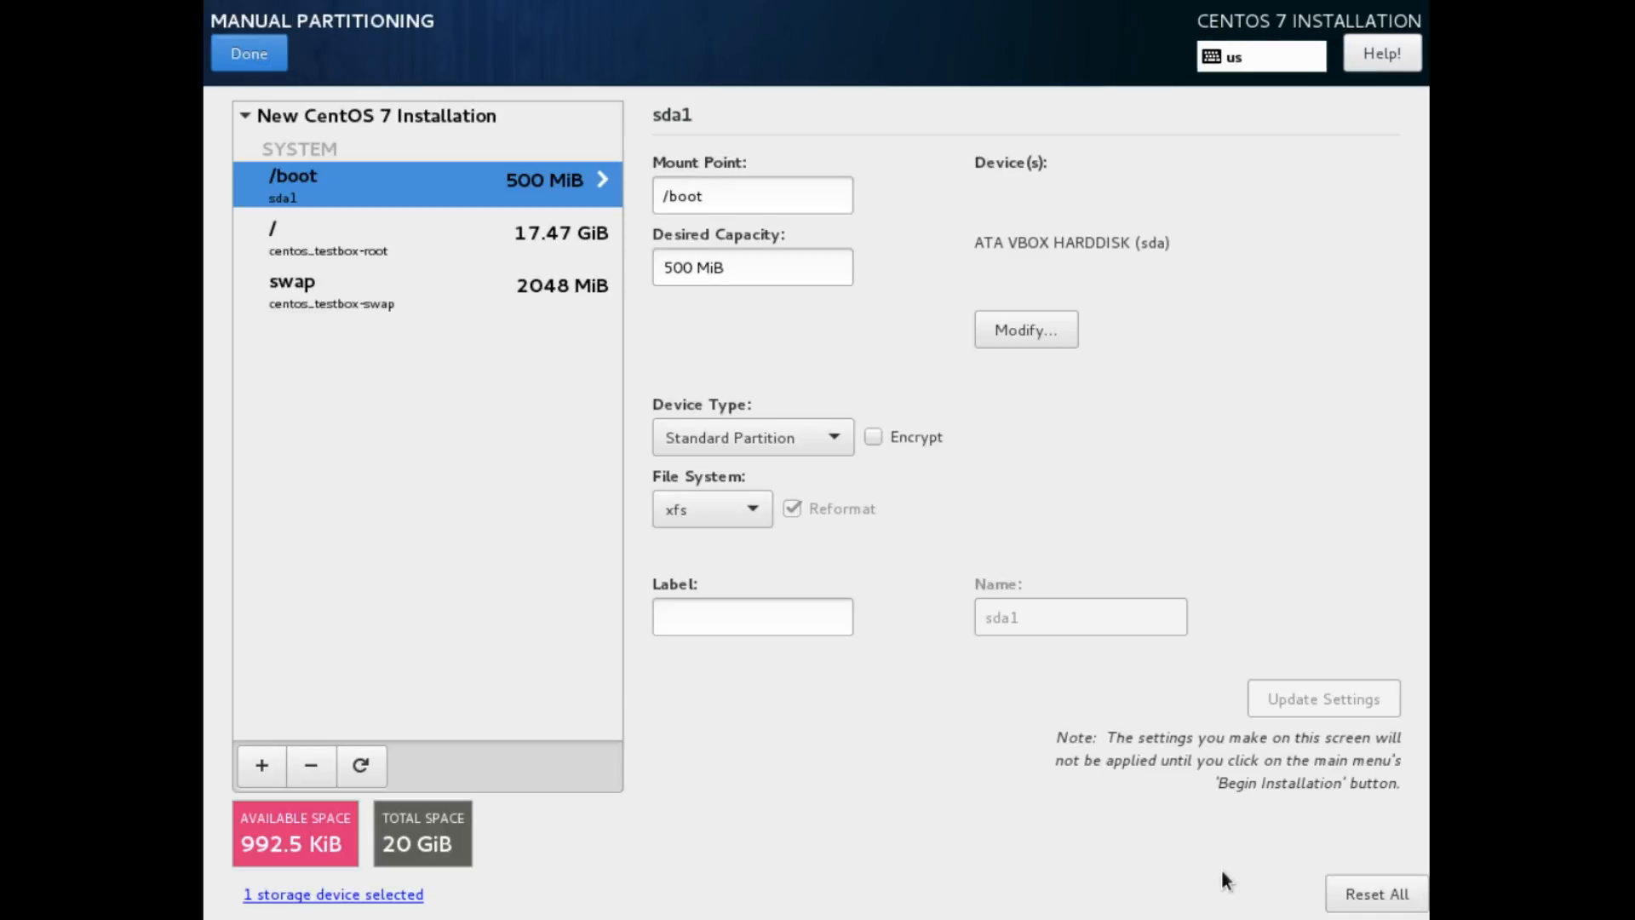
pyautogui.click(242, 65)
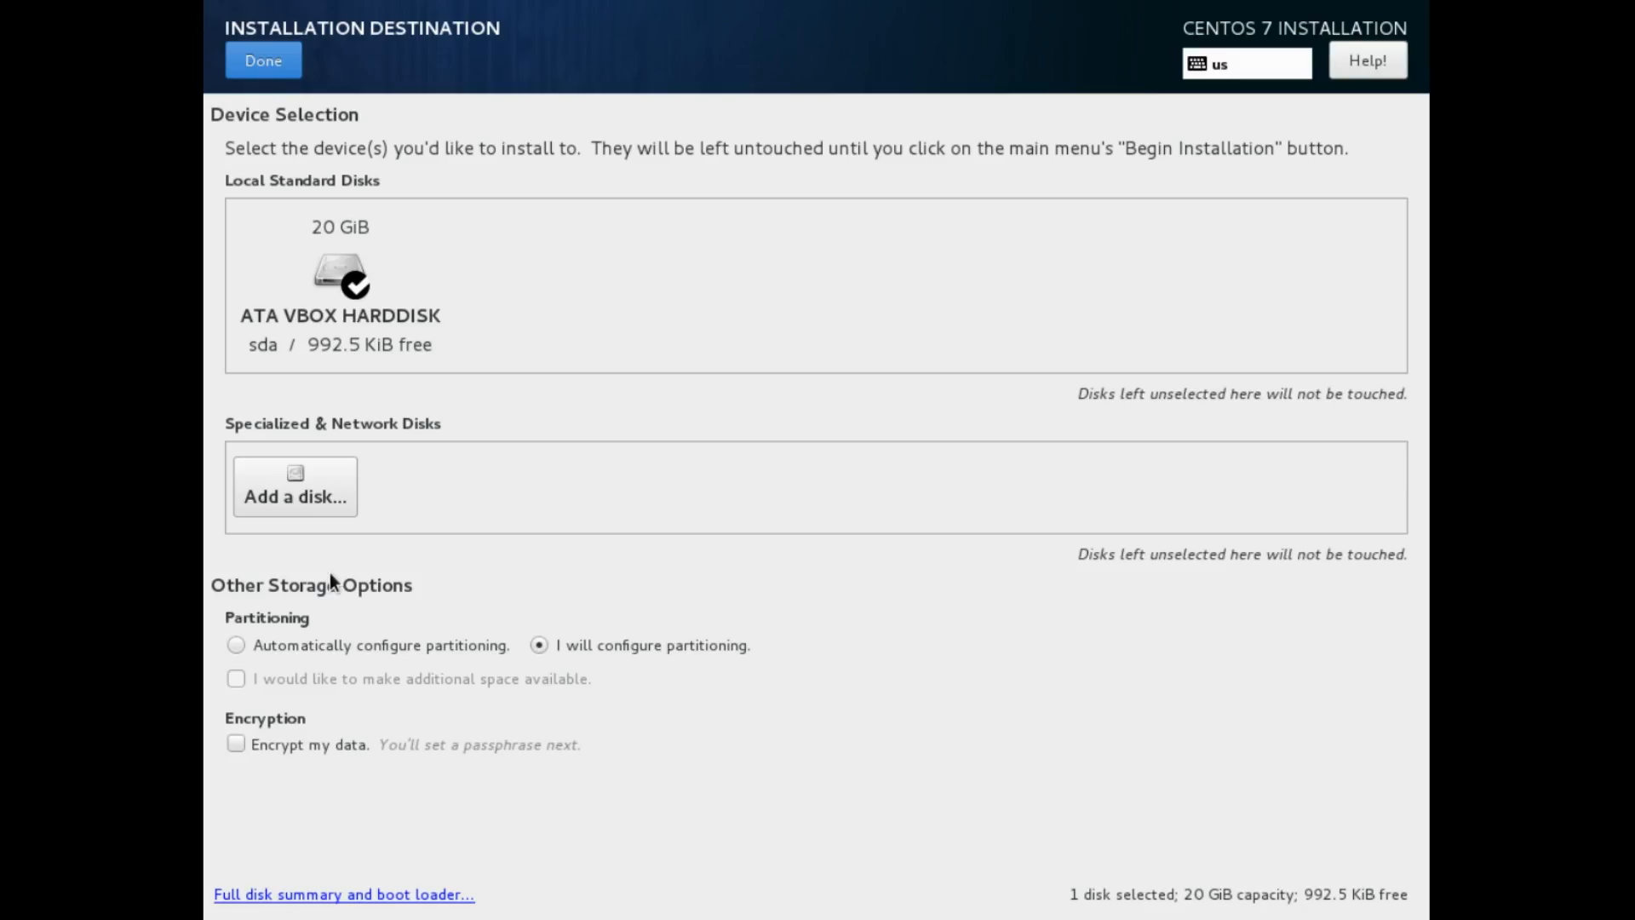
pyautogui.click(312, 634)
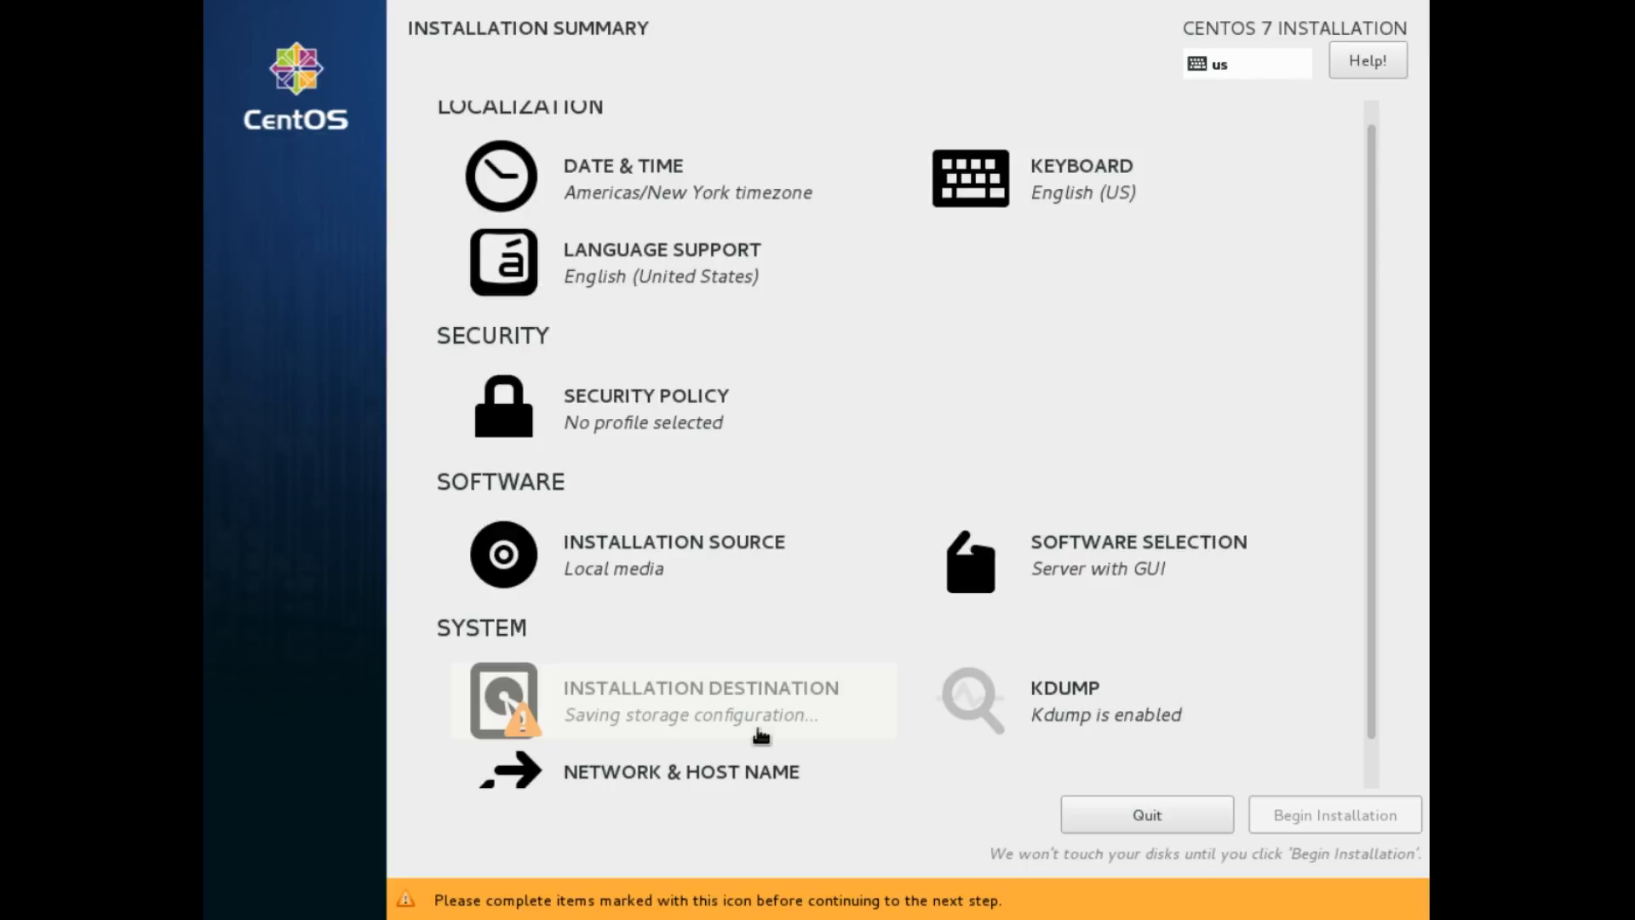
# Check Kdump, left enabled with automatic memory reservation
pyautogui.click(1215, 740)
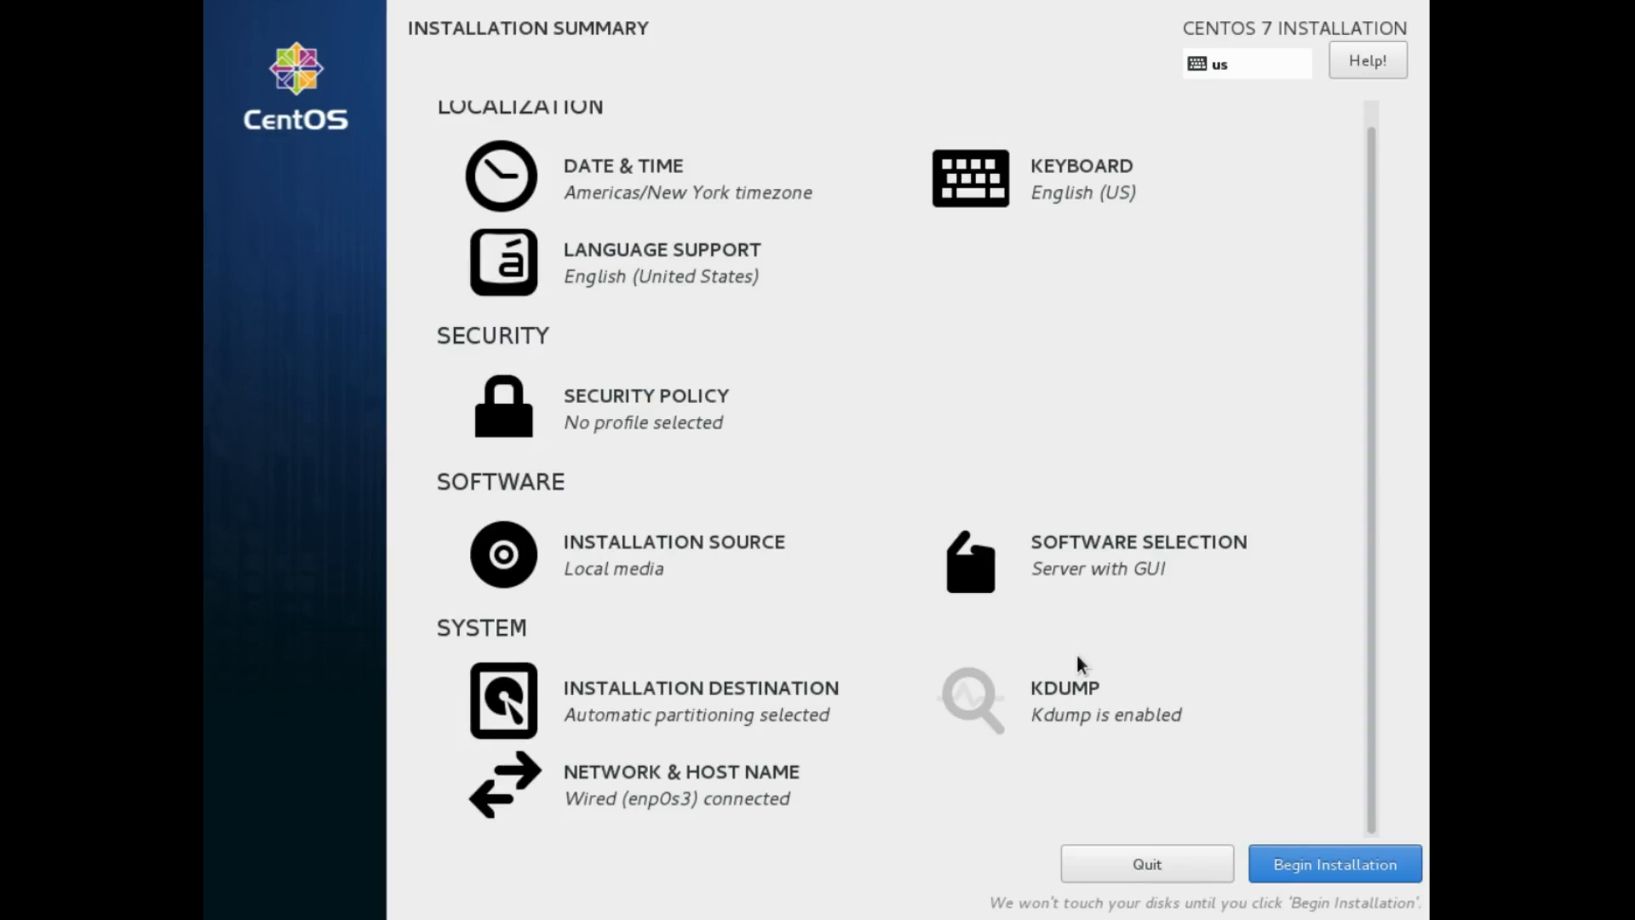
pyautogui.scroll(1, 1076, 663)
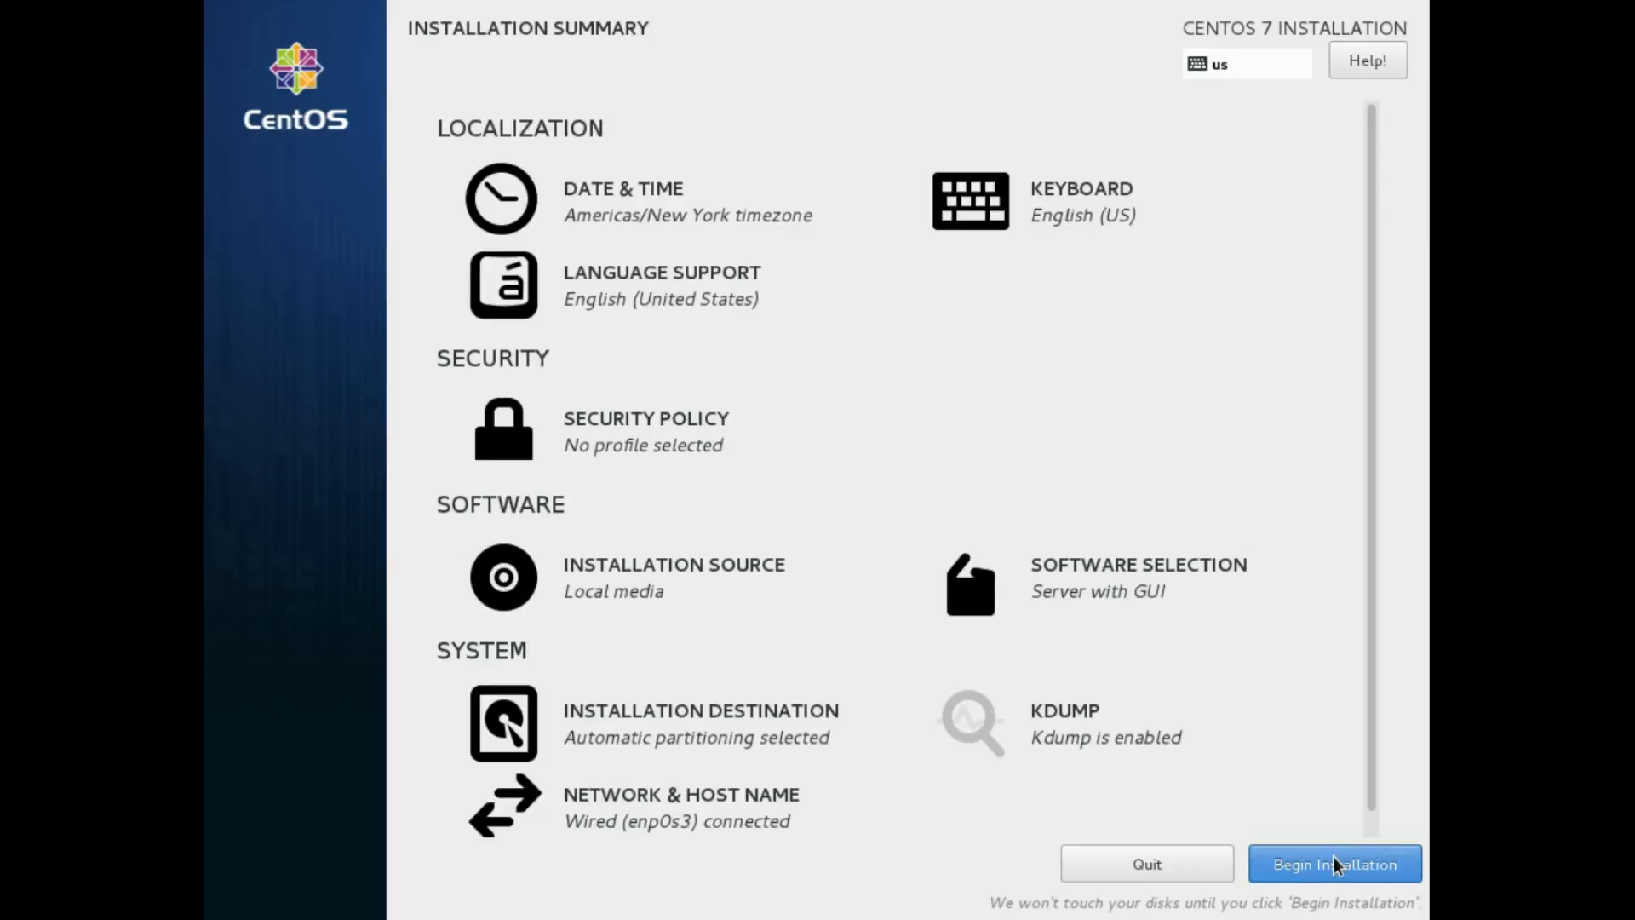
# Begin the installation and go to the Root Password settings
pyautogui.click(1332, 862)
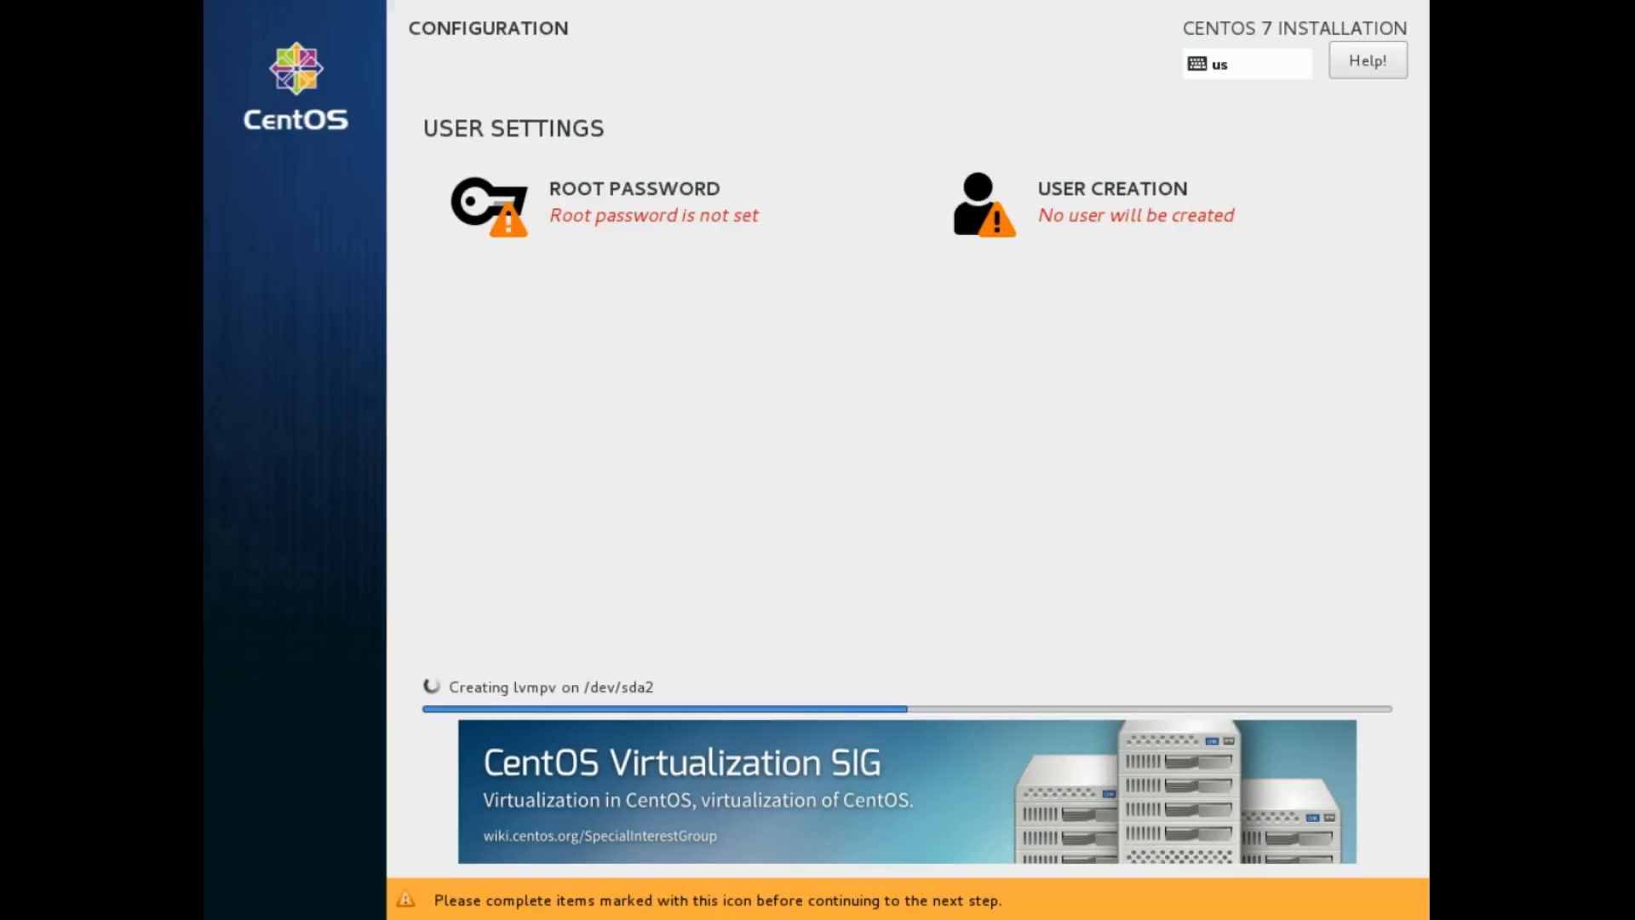
pyautogui.click(483, 228)
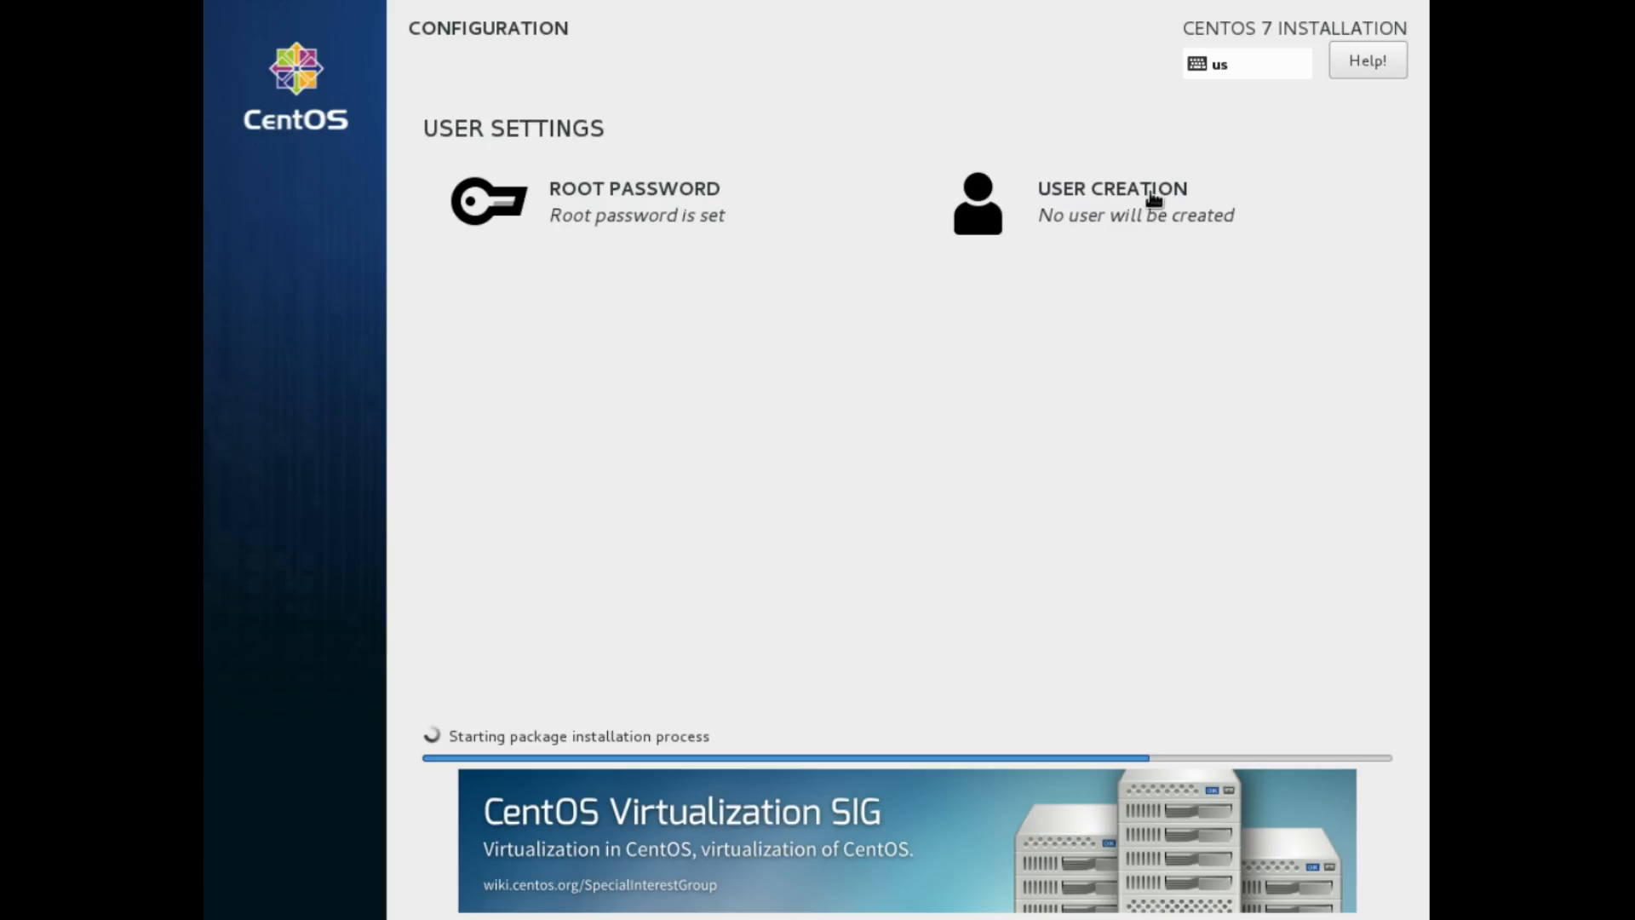
# Enter full name 'Test' for a new user and type a password with a mismatched confirmation, then select the password entry
pyautogui.click(988, 196)
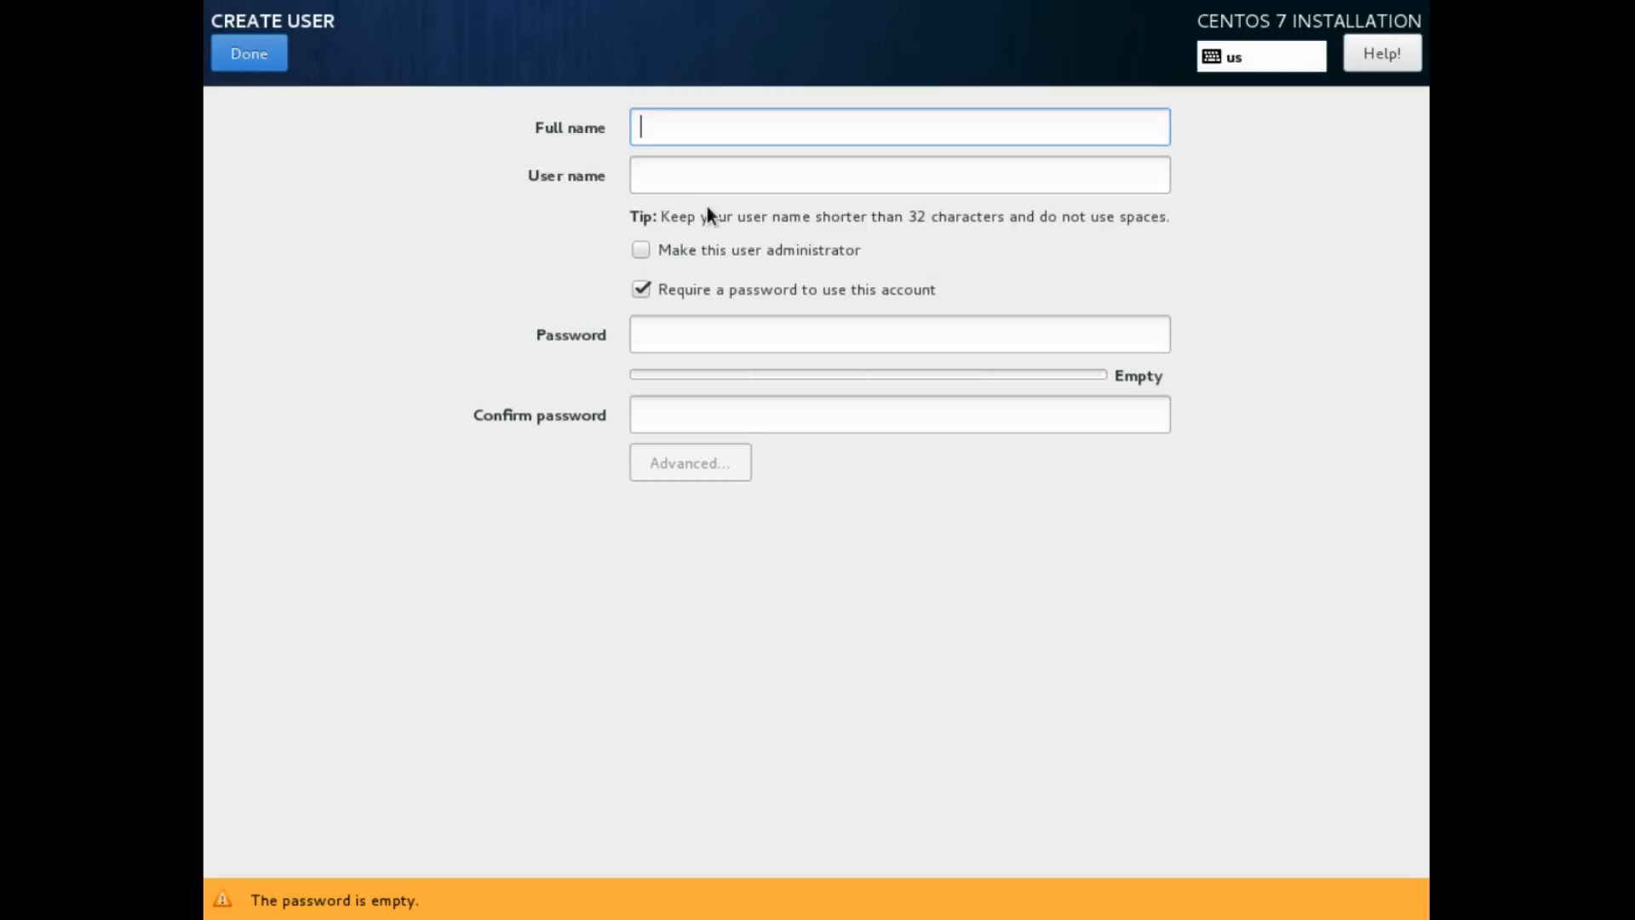
pyautogui.write('Test')
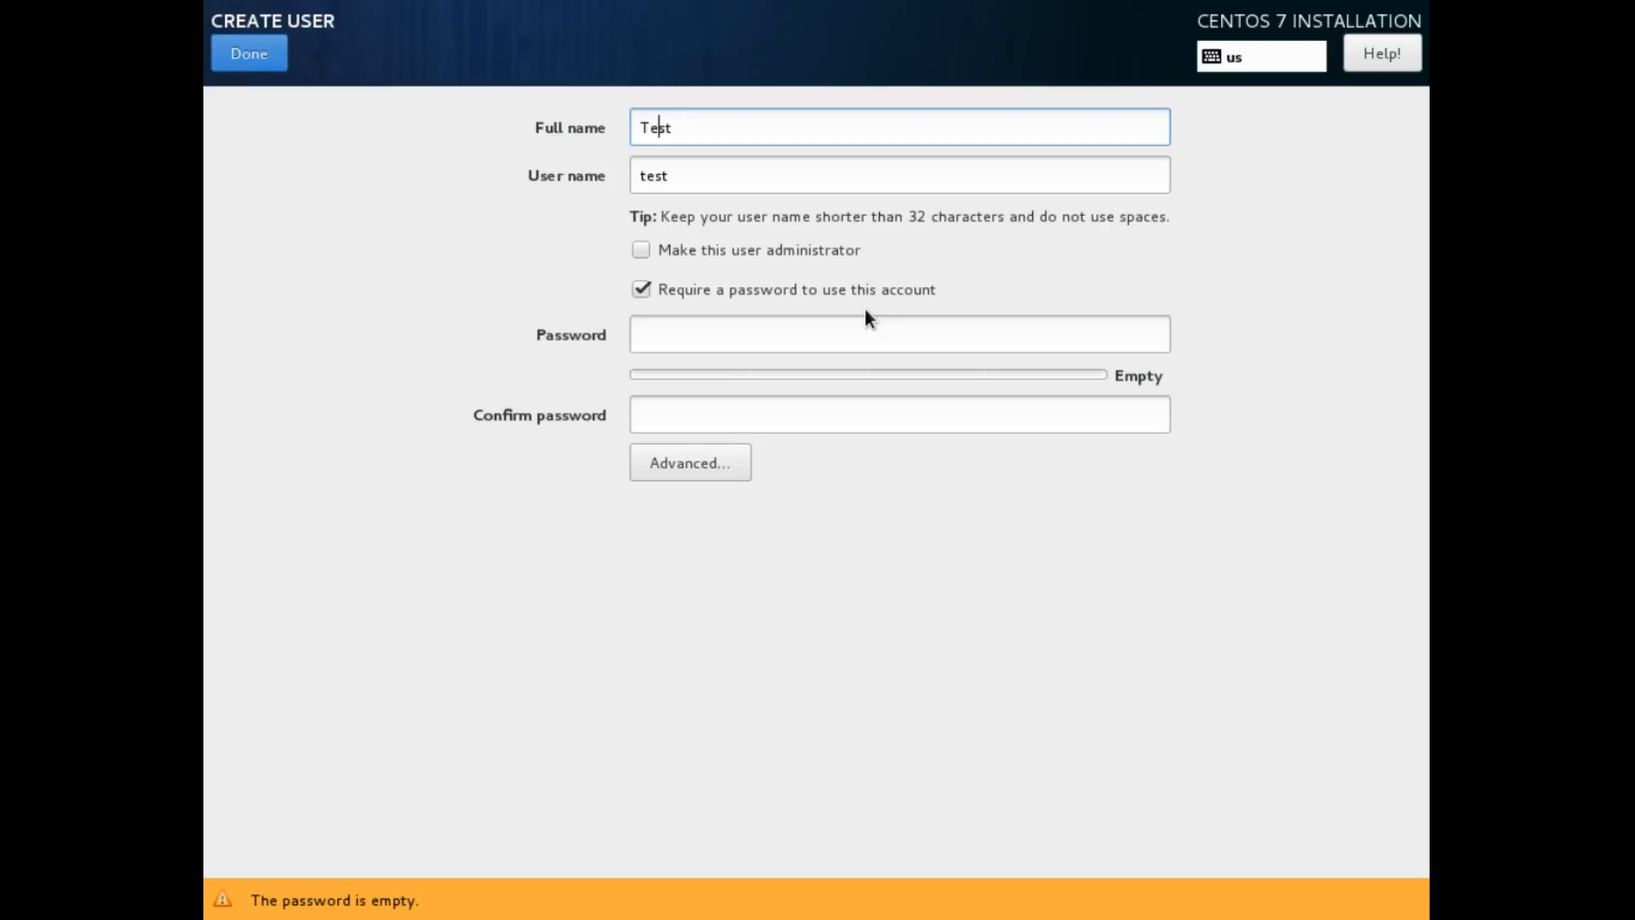
pyautogui.click(895, 334)
pyautogui.write('password12')
pyautogui.press('Tab')
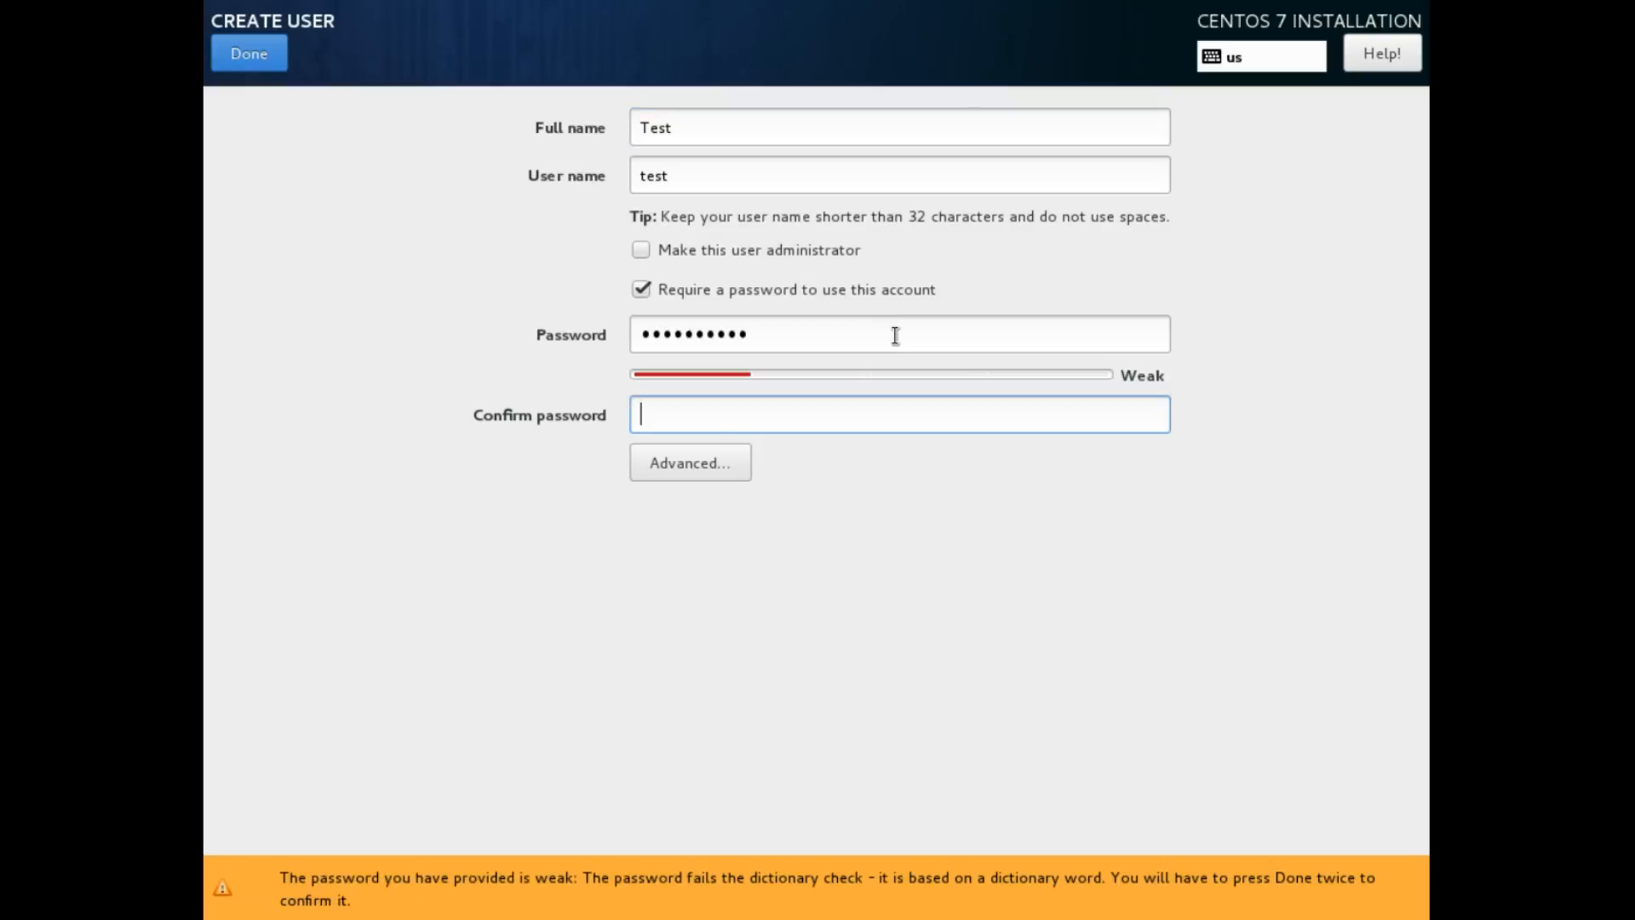
pyautogui.write('passwo')
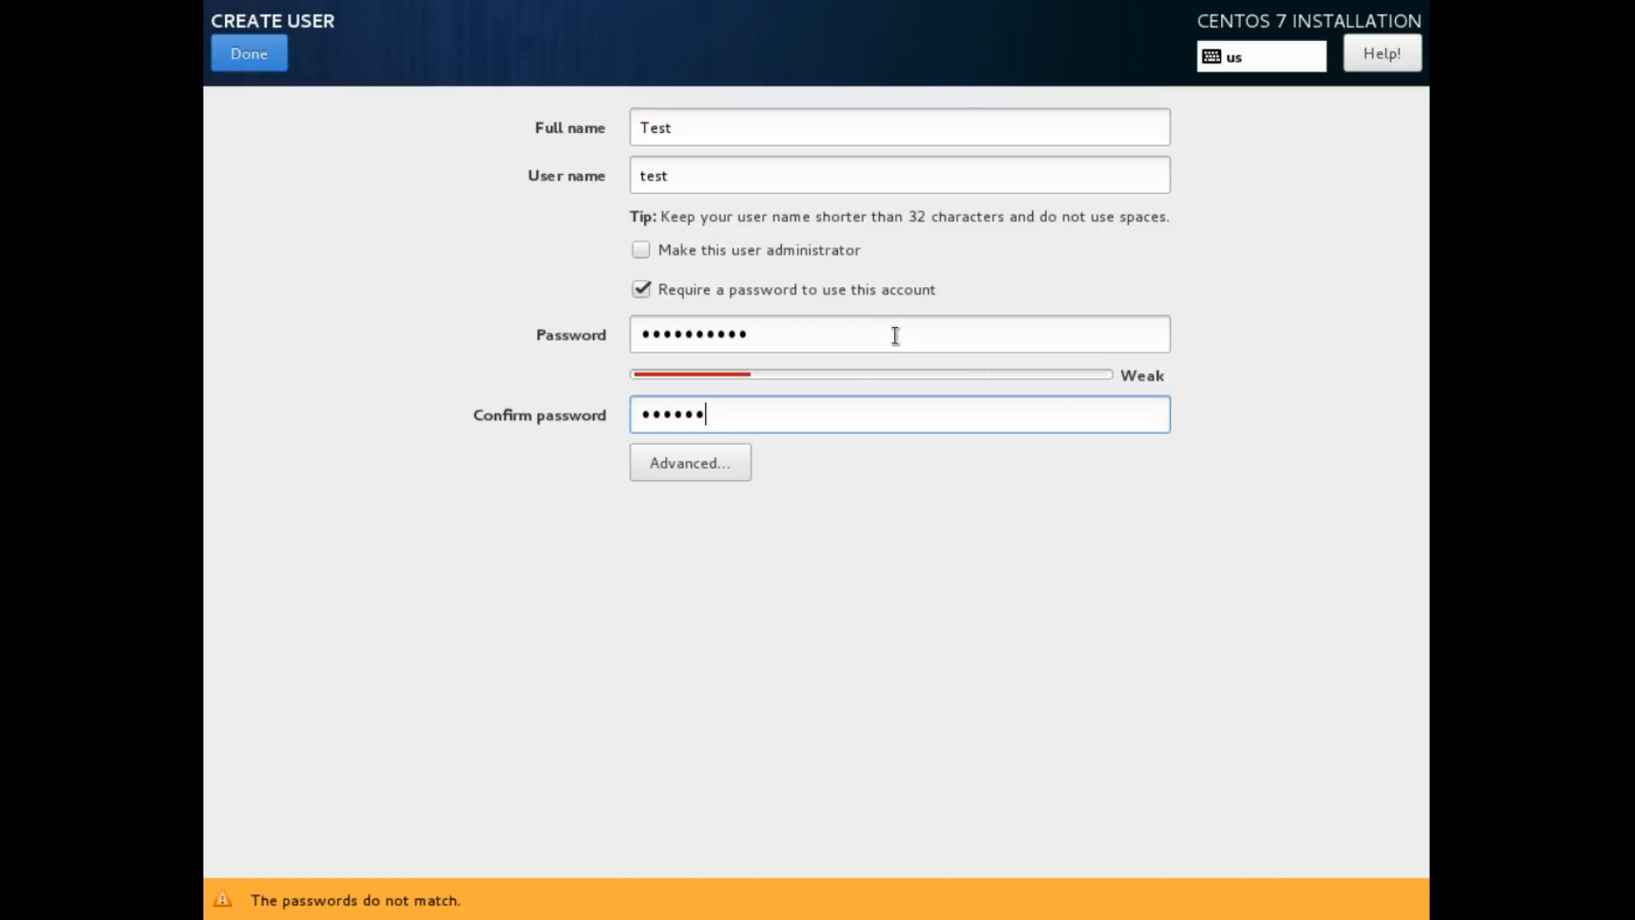
pyautogui.write('rd123')
pyautogui.click(894, 328)
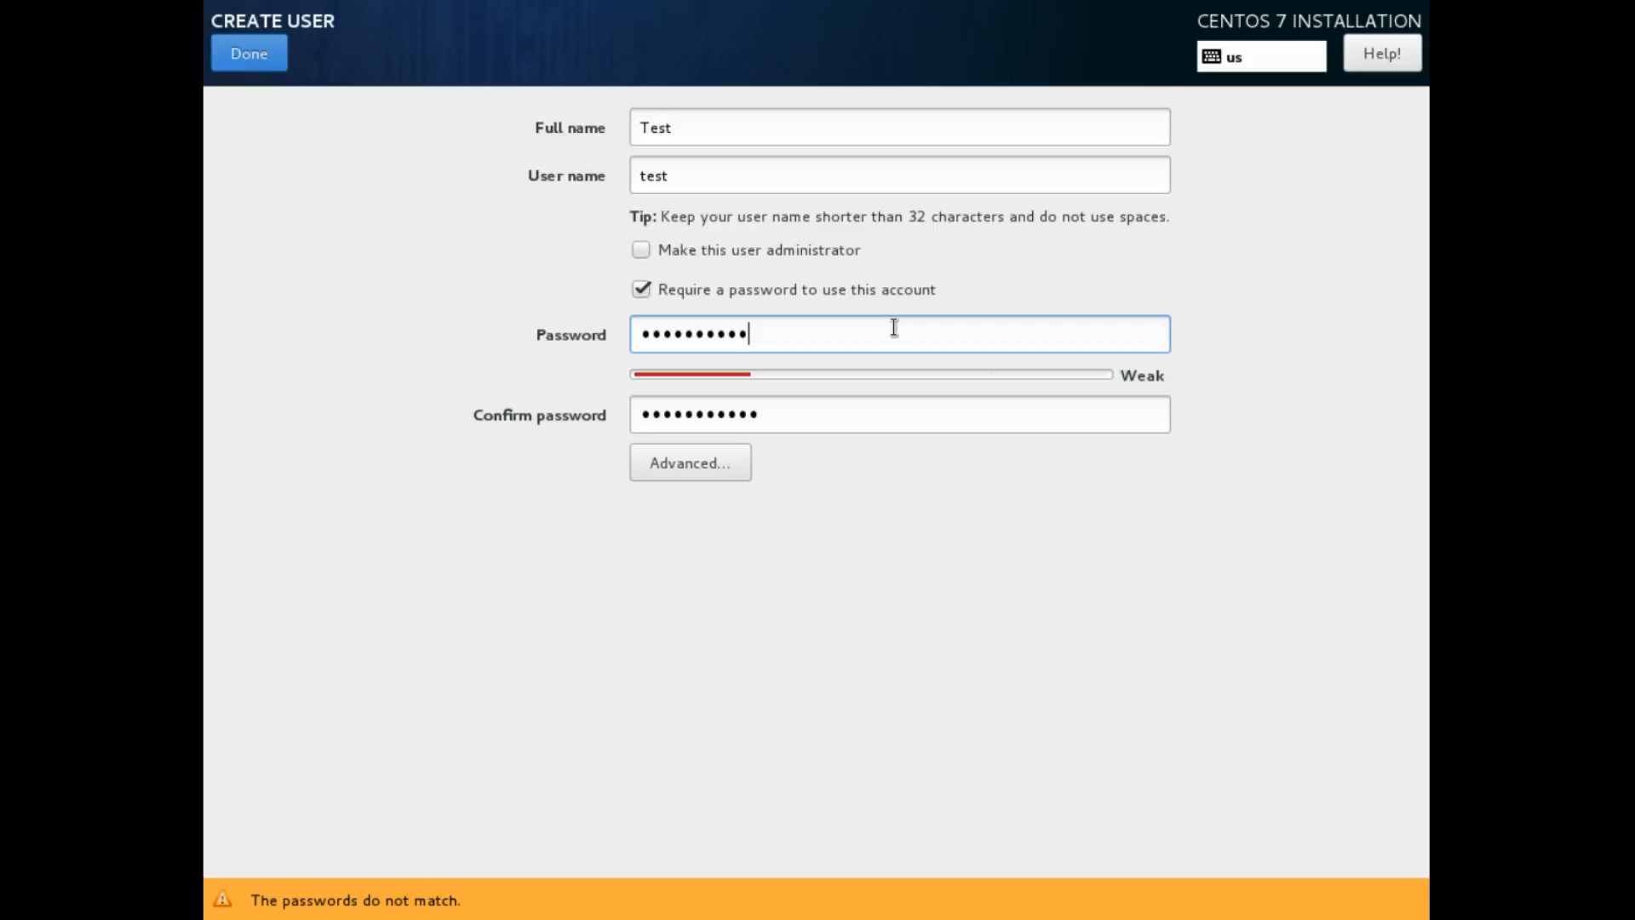
pyautogui.moveTo(894, 328); pyautogui.dragTo(567, 380)
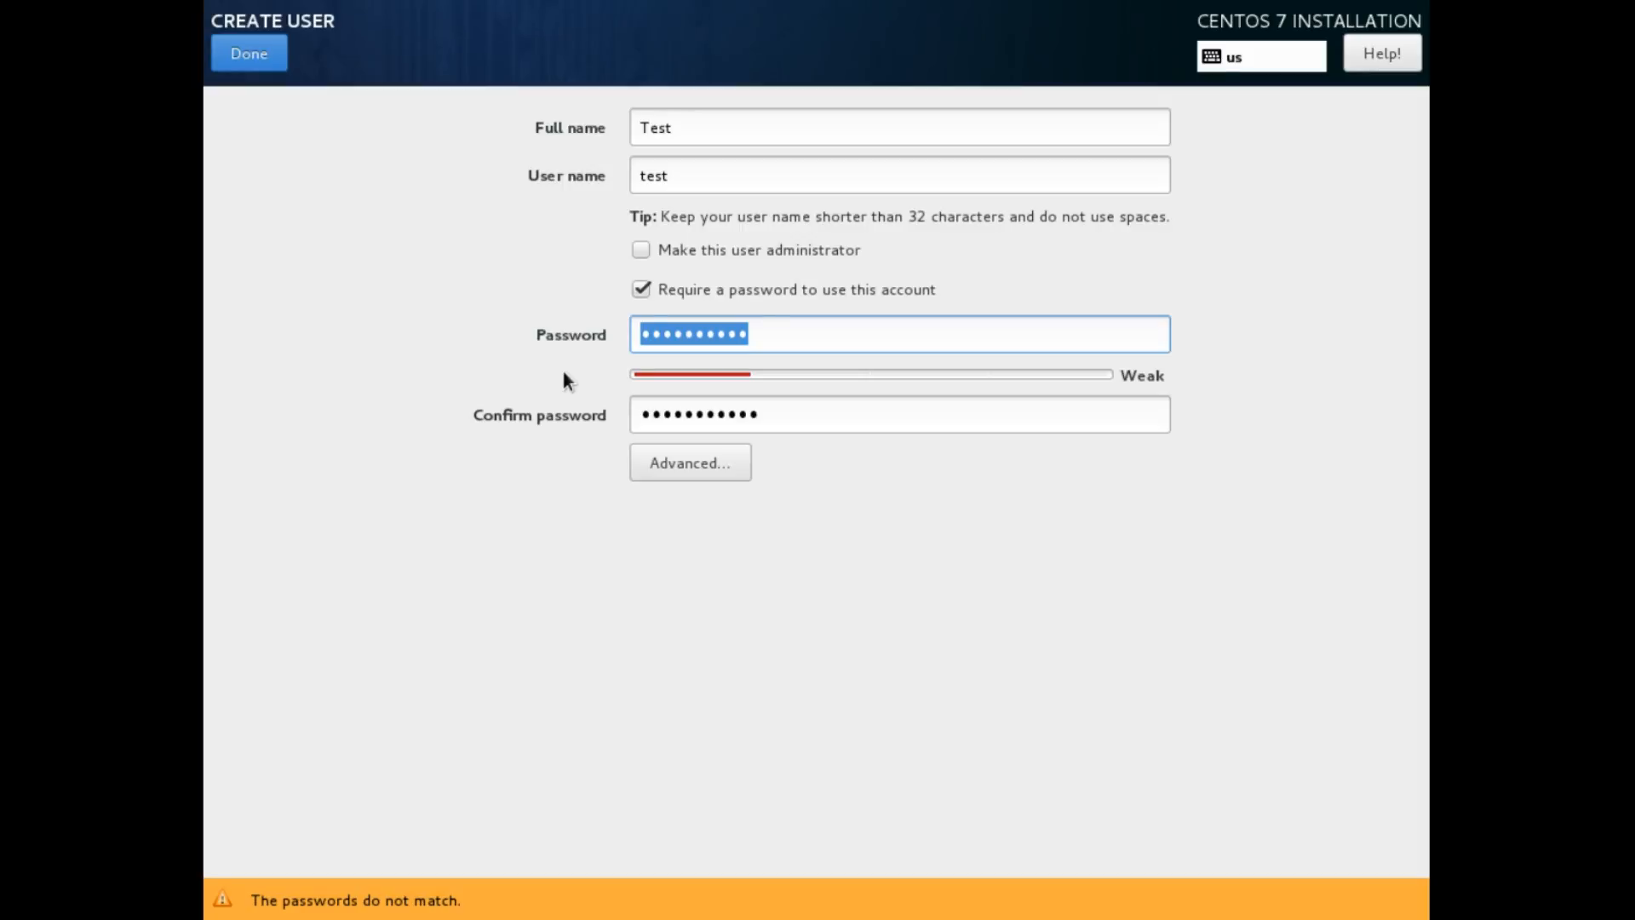
# Paste over the password so both entries match, and leave the advanced user settings unchanged
pyautogui.hotkey('ctrl', 'v')
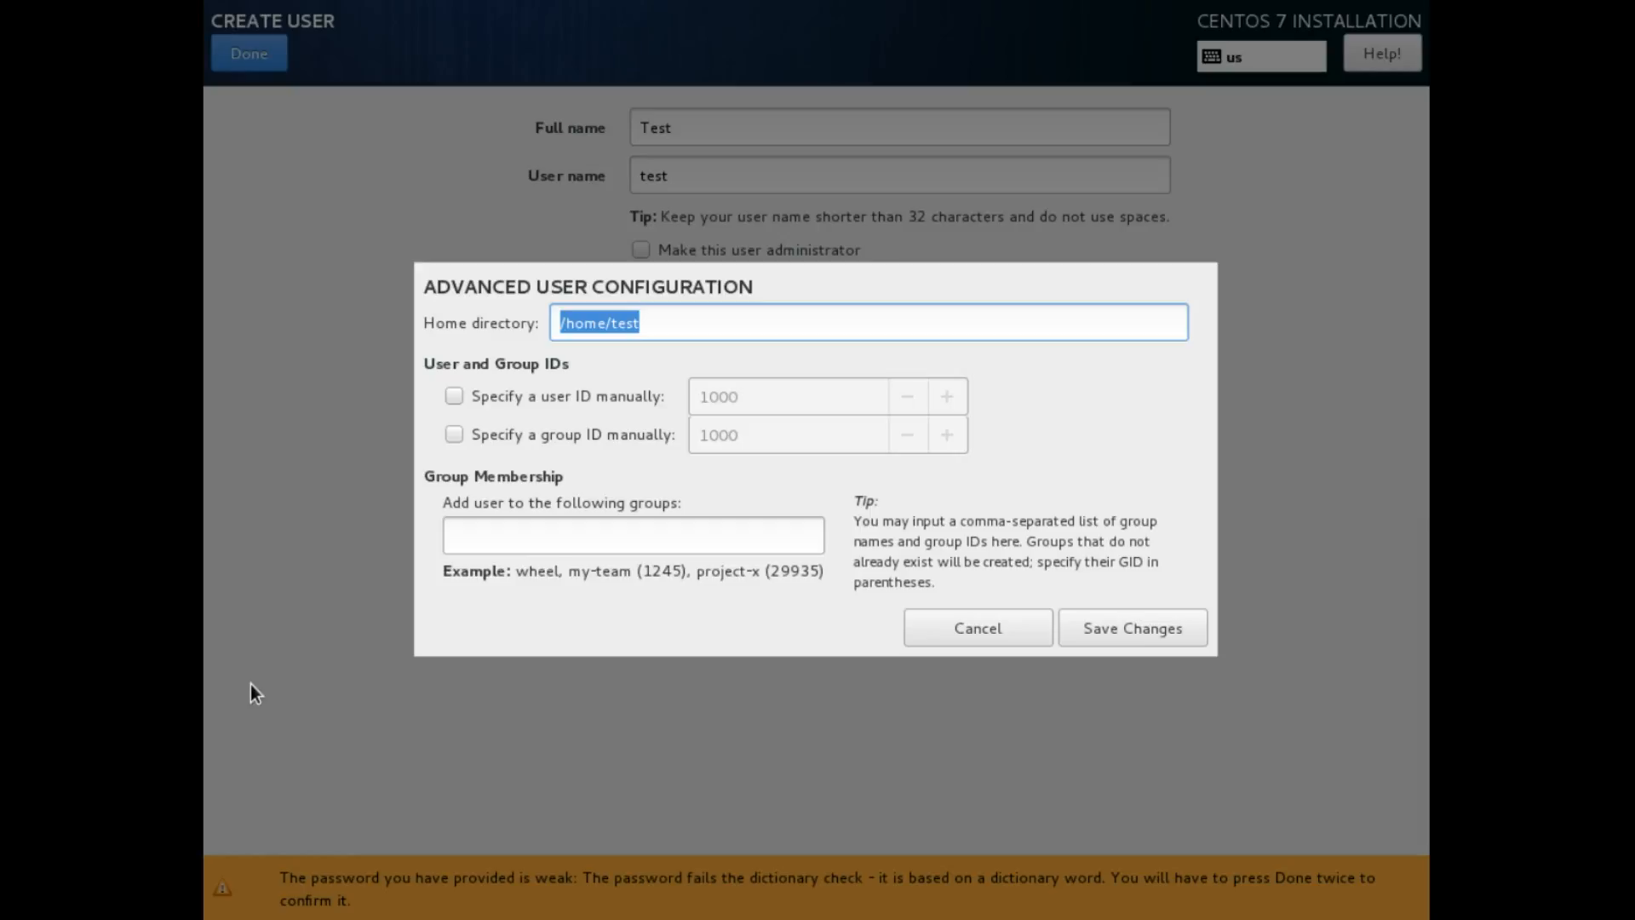
pyautogui.click(974, 626)
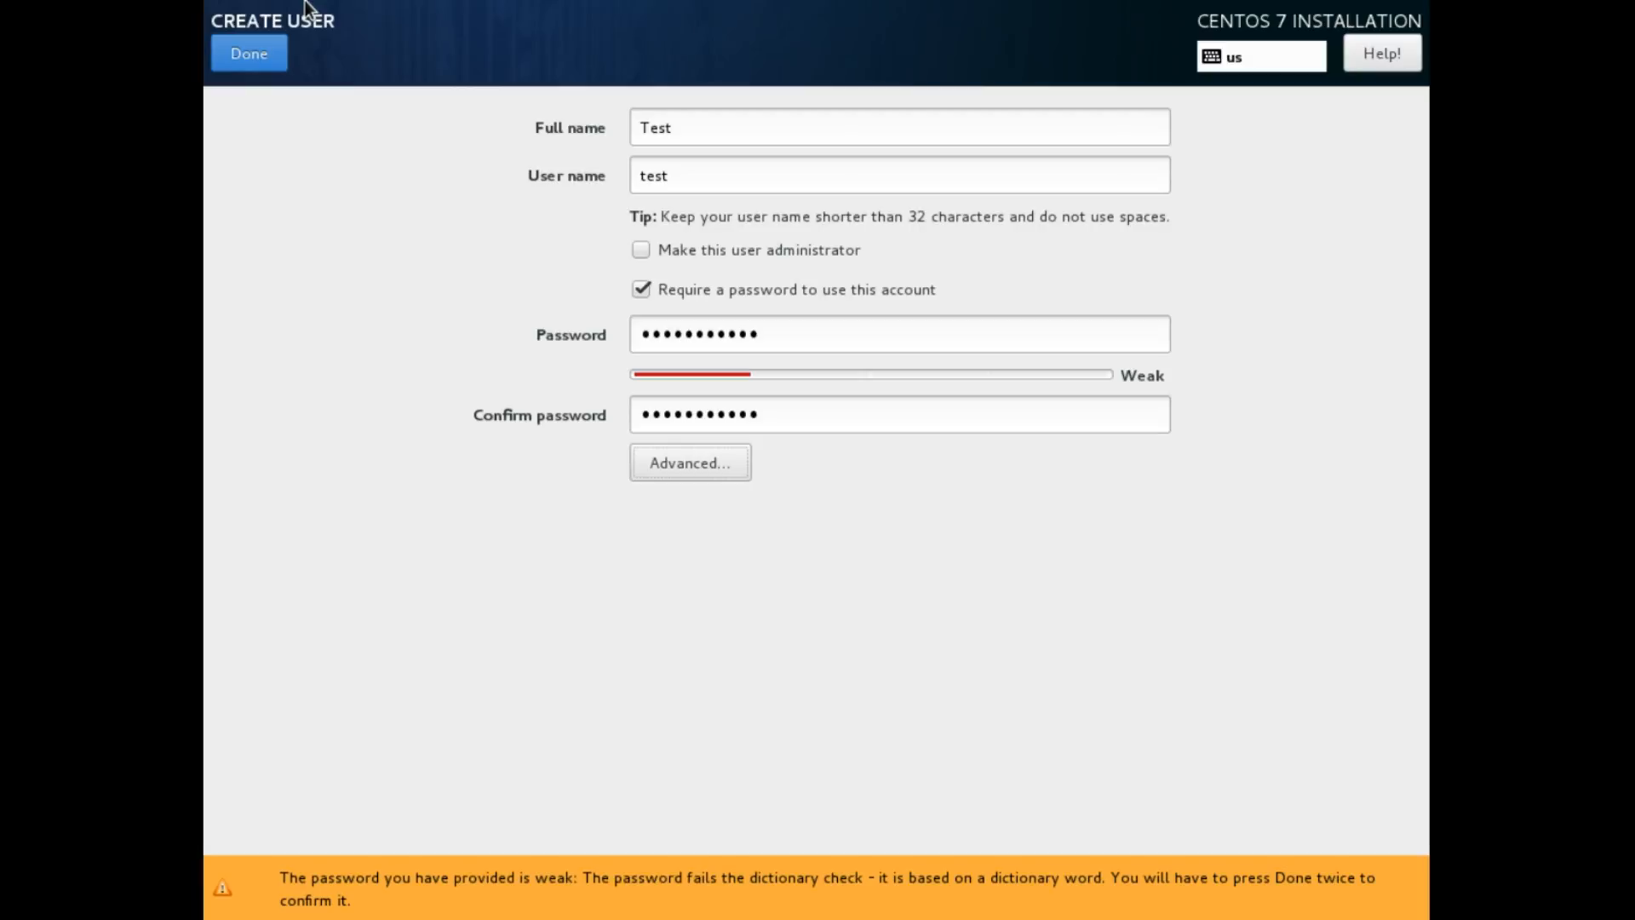